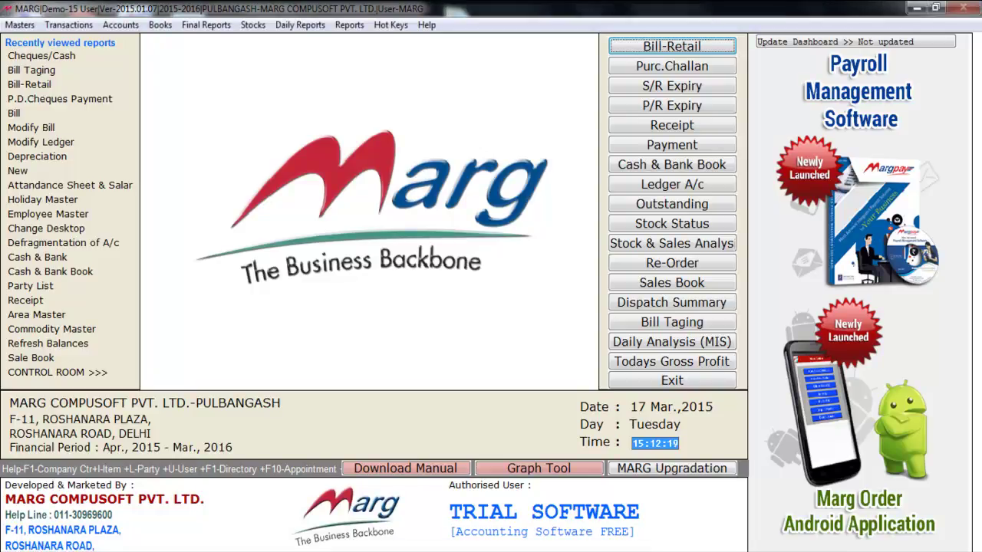
Step: Open the Cheques/Cash receipt entry from the Accounts menu (Alt+A)
key("alt+a")
key("Down")
key("Down")
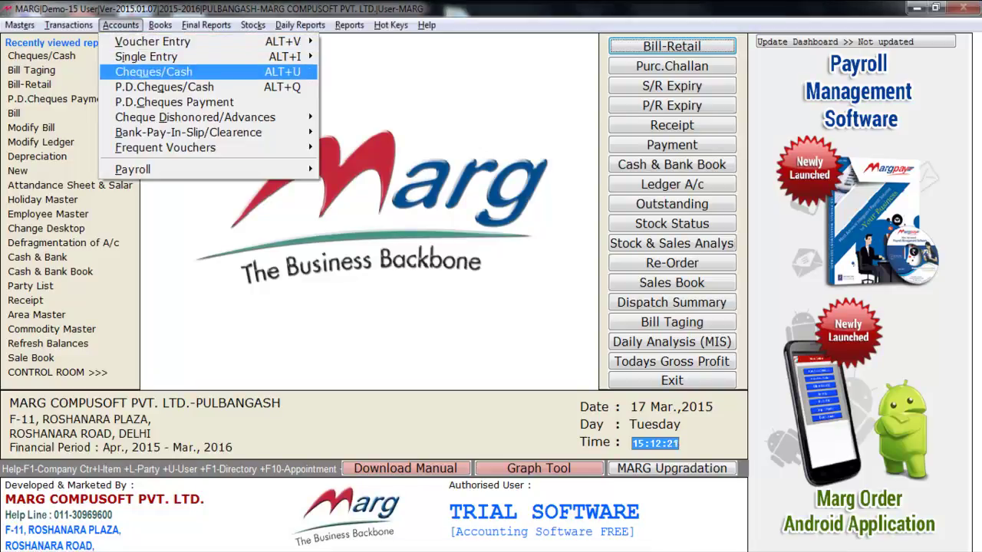
key("Down")
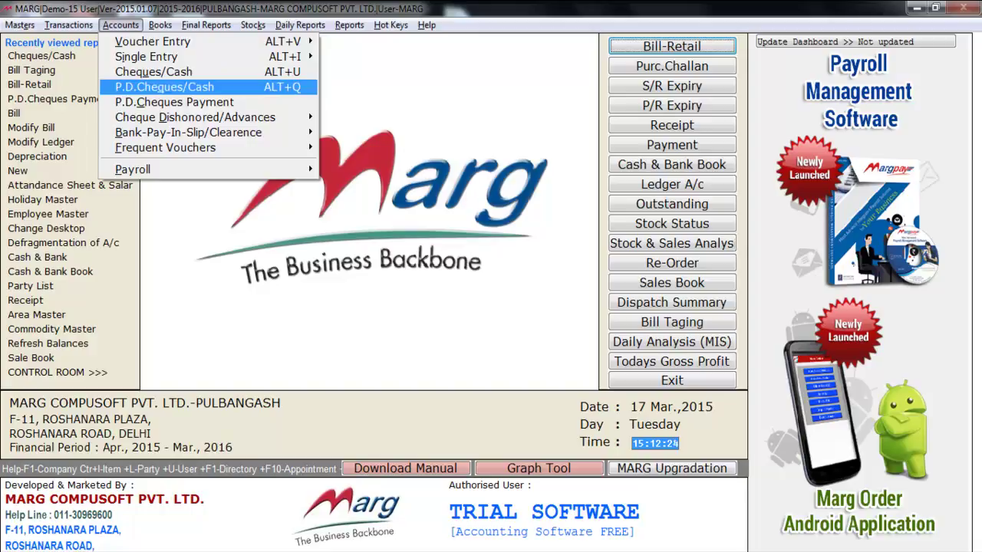
key("Down")
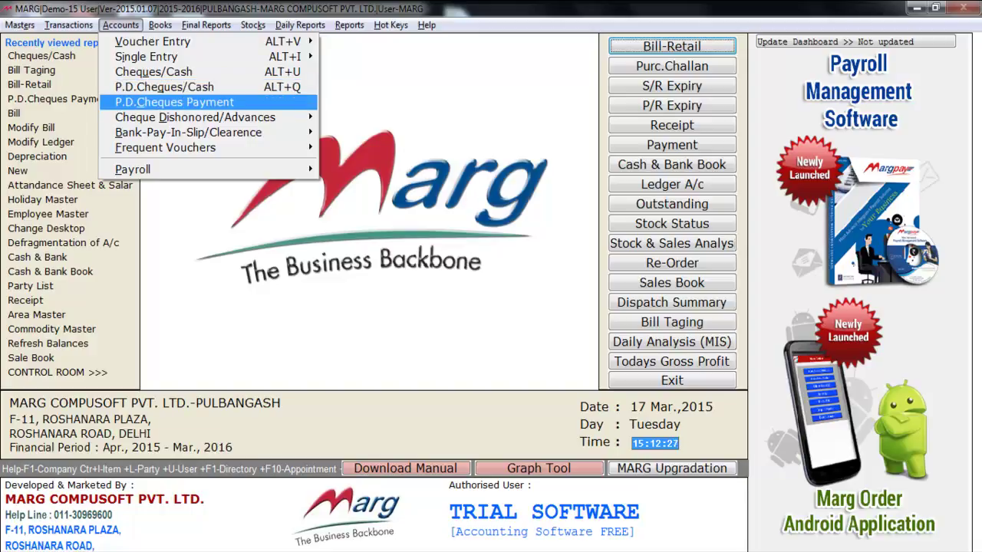
key("Up")
key("Up")
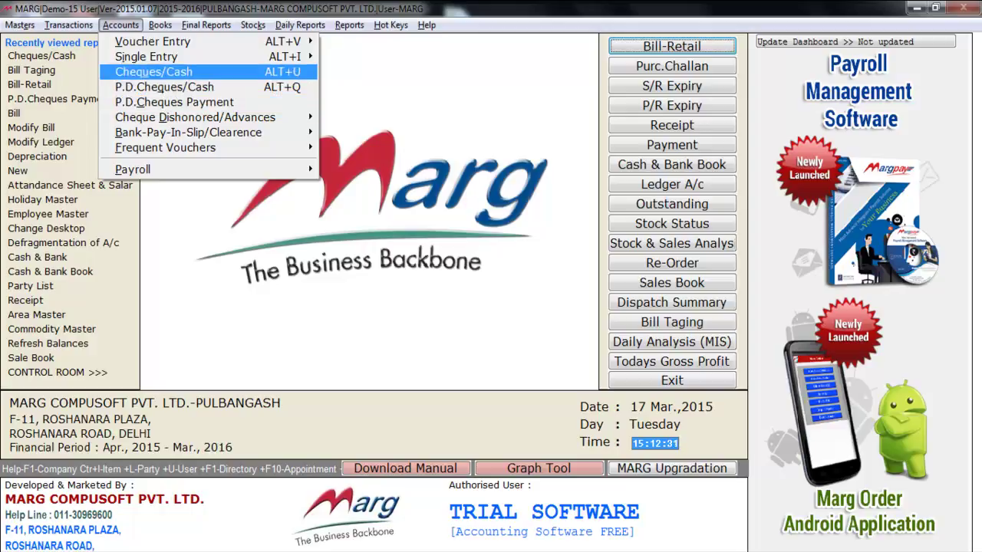
key("Return")
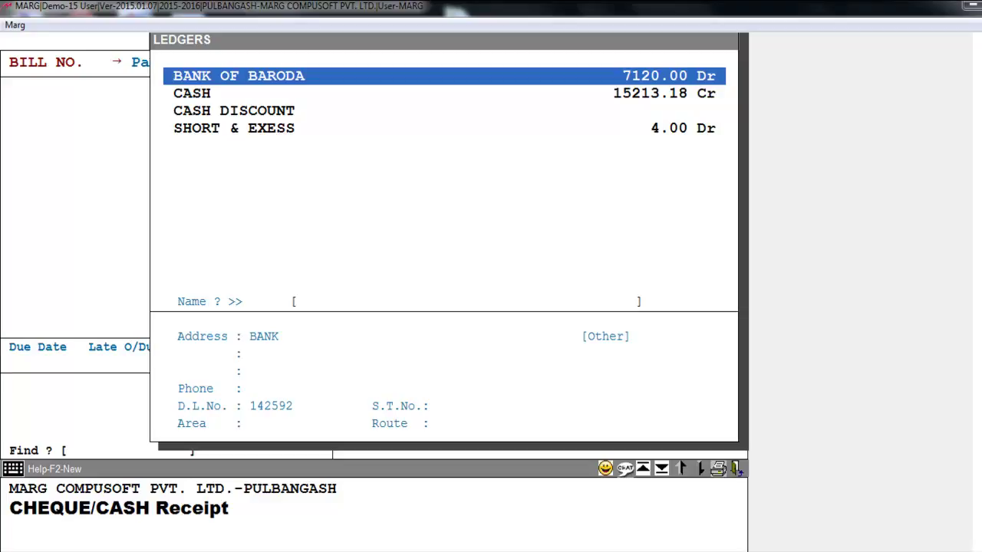
key("Down")
key("Down")
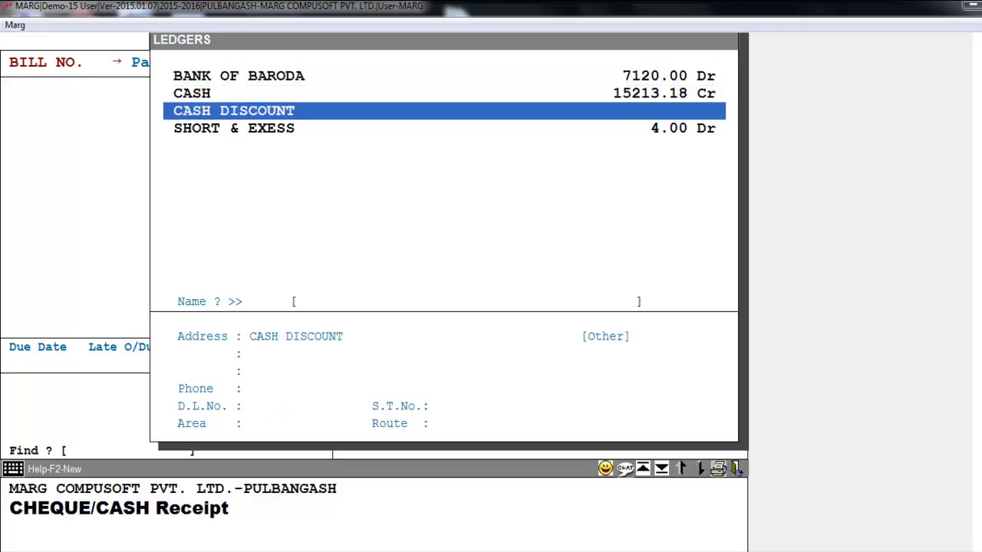
key("Up")
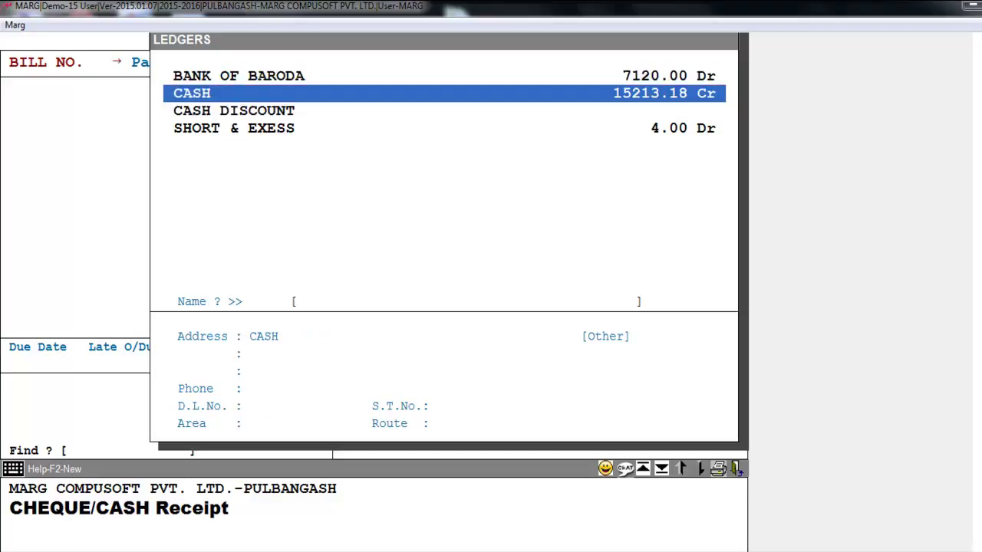
key("Up")
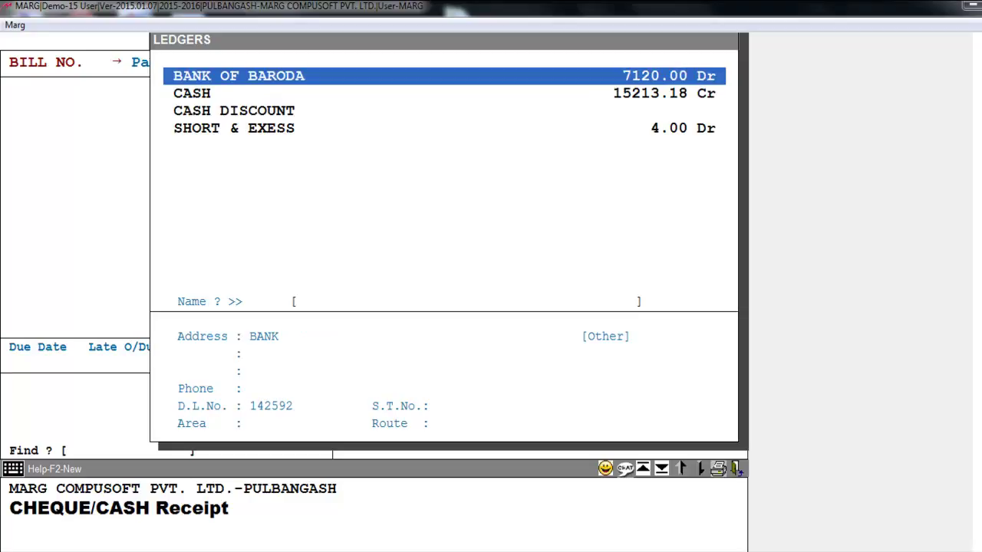
key("Down")
key("Down")
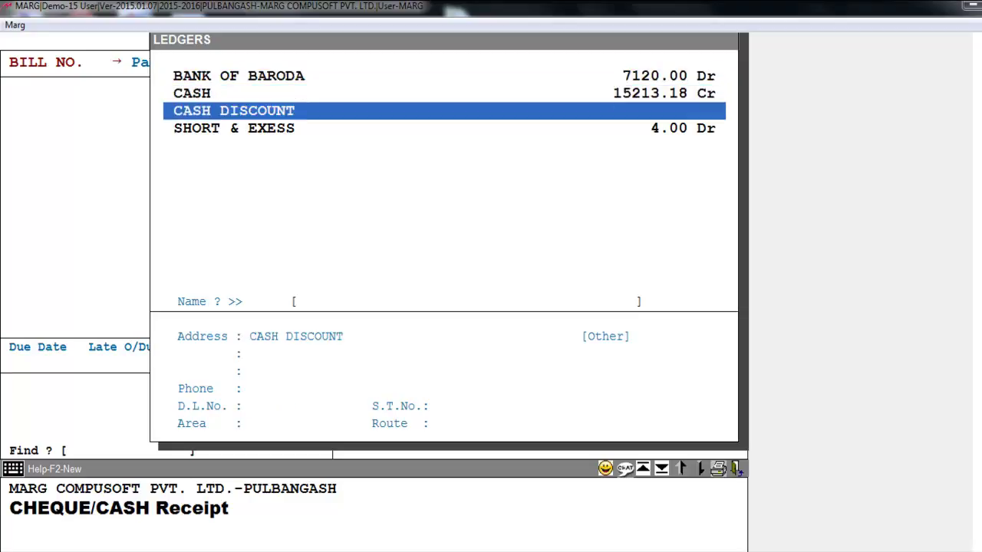
key("Down")
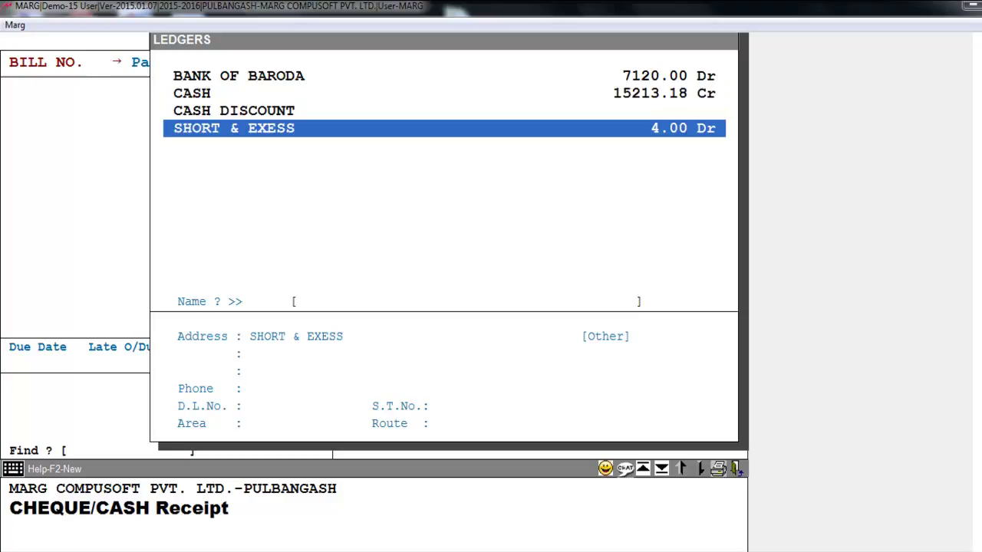
key("Up")
key("Up")
key("Up")
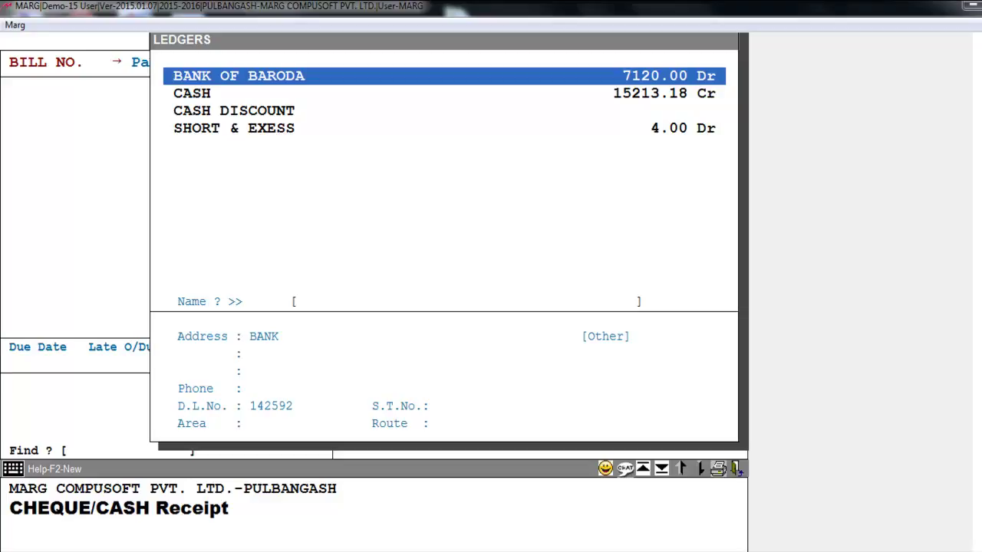
key("Down")
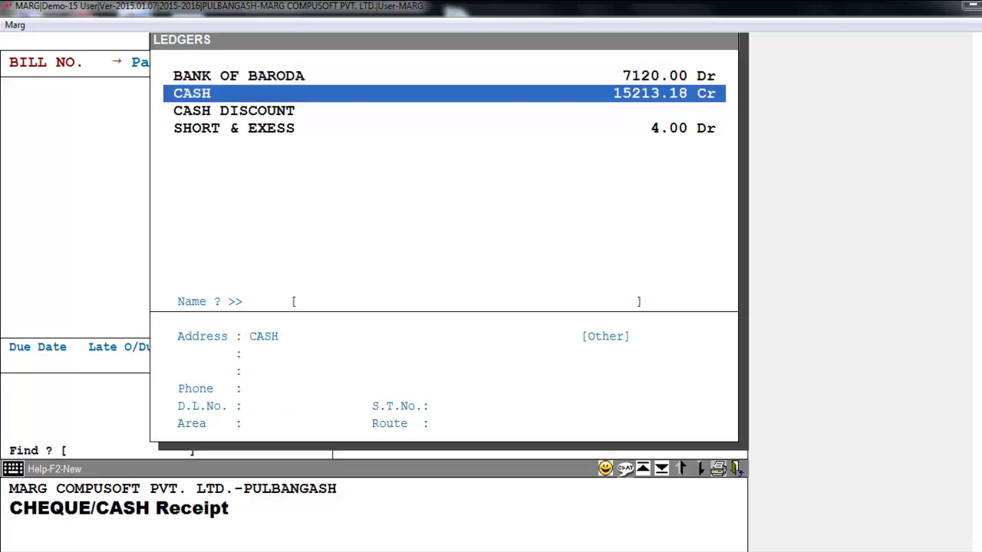
key("Down")
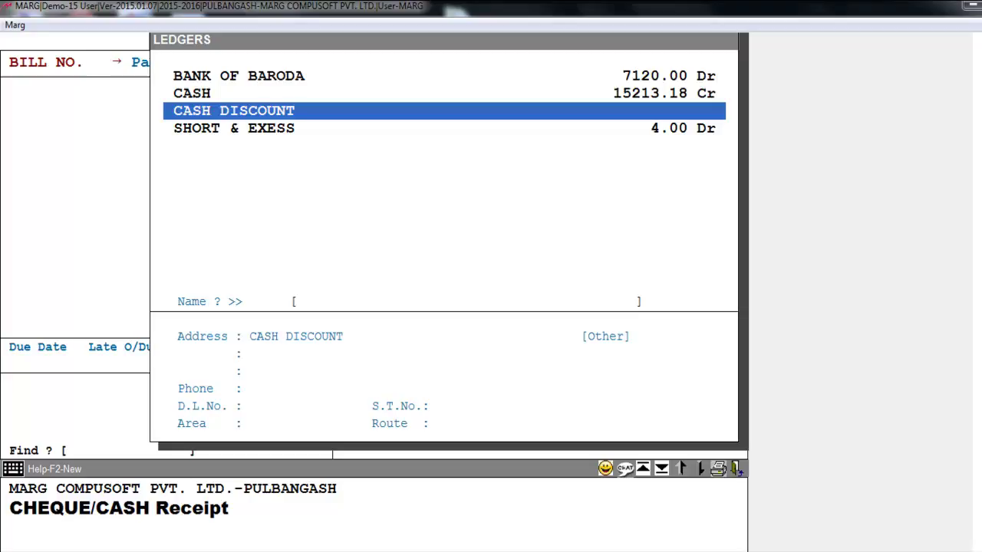
key("Down")
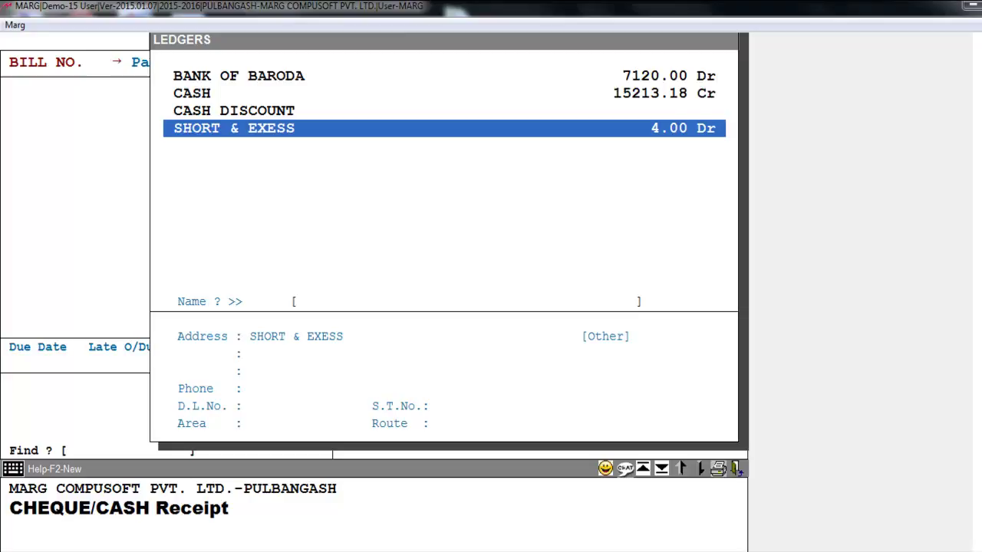
key("Up")
key("Up")
key("Up")
Step: Choose BANK OF BARODA, enter entry number 001 and tag 120 to load its pending bills
key("Return")
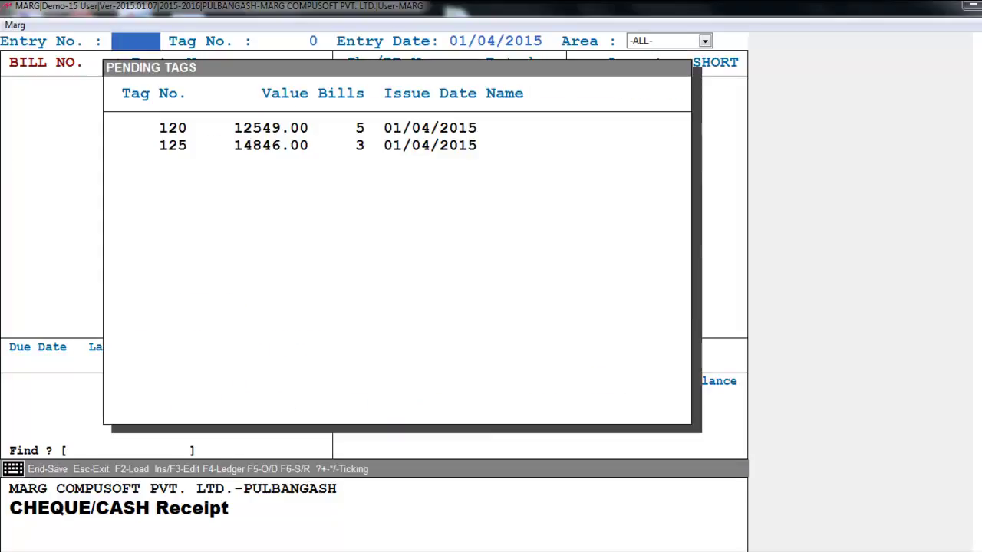
type("001")
key("Return")
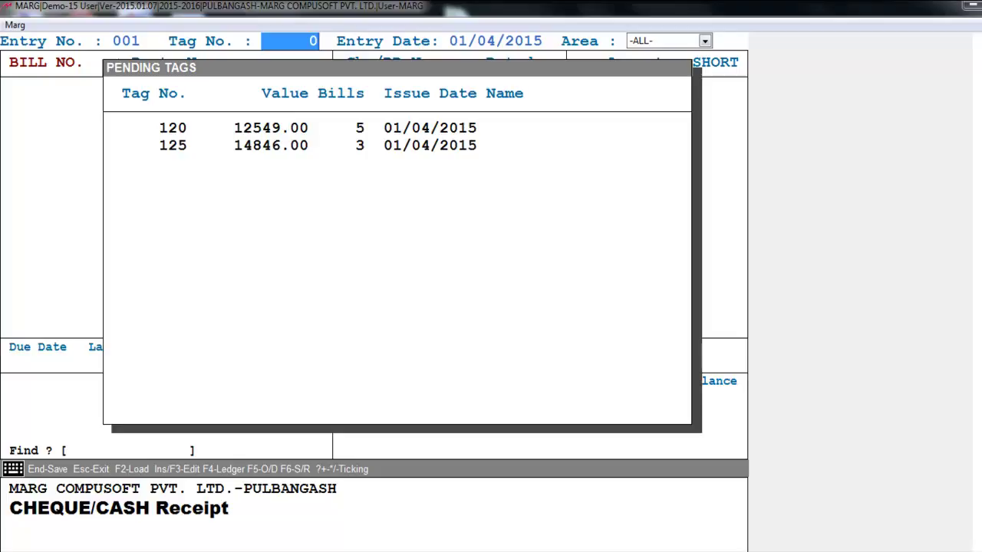
type("120")
key("Return")
key("Return")
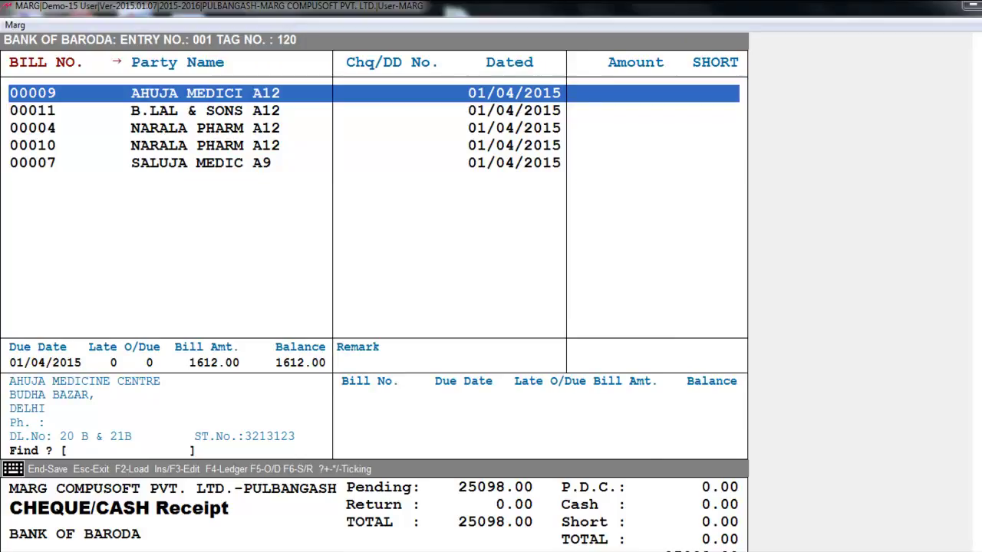
Step: Add PANKAJ PHARMA as a new receipt row below the tag's bills
key("Down")
key("Down")
key("Down")
key("Down")
key("Down")
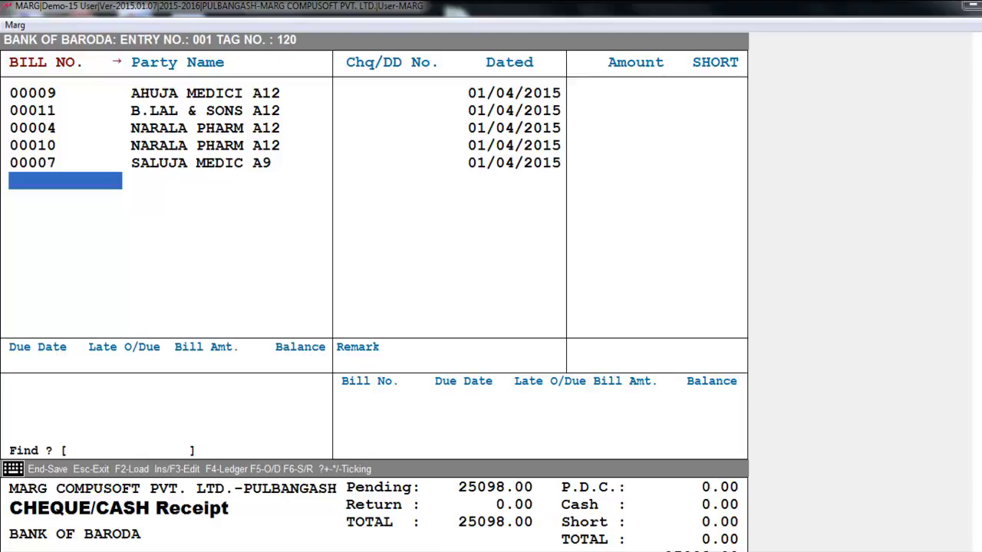
key("Right")
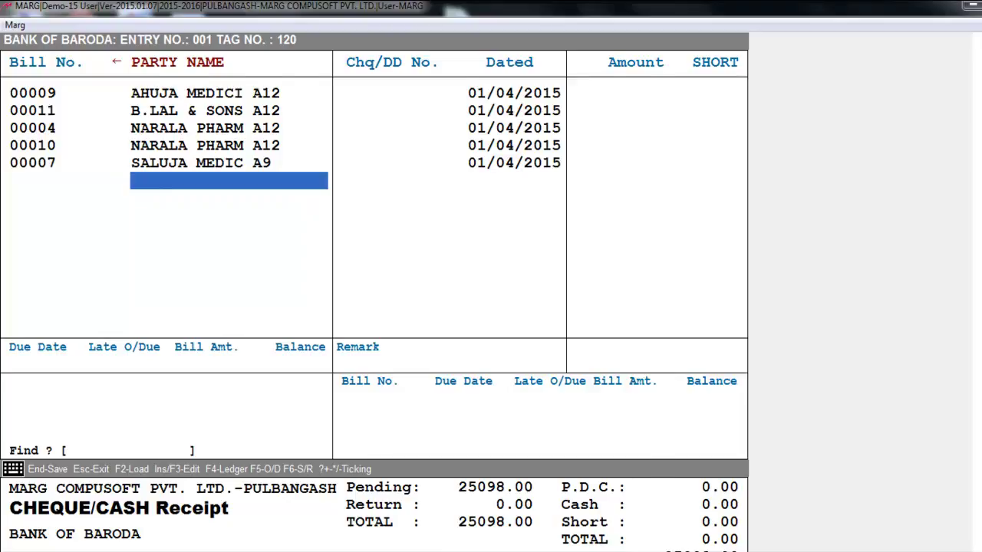
key("Return")
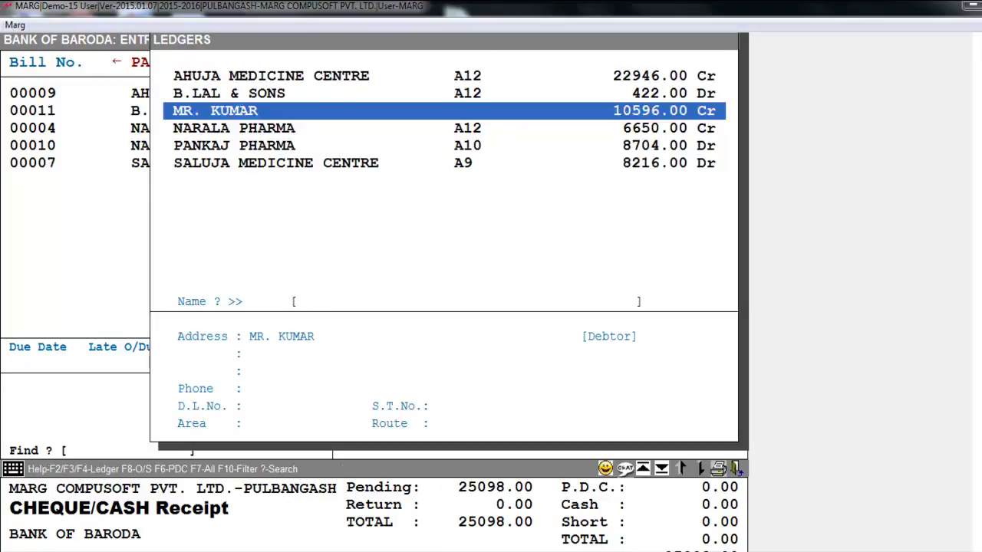
key("Down")
key("Down")
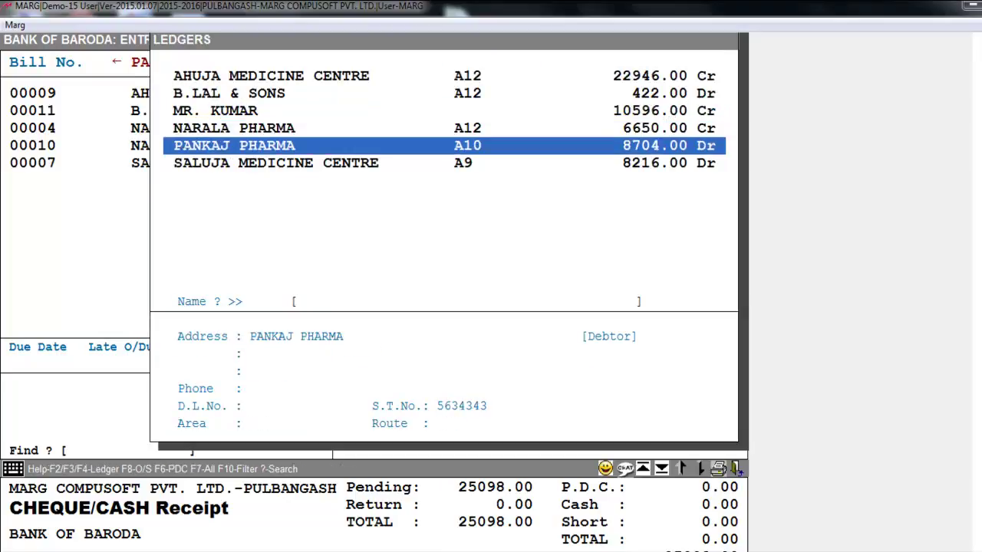
key("Return")
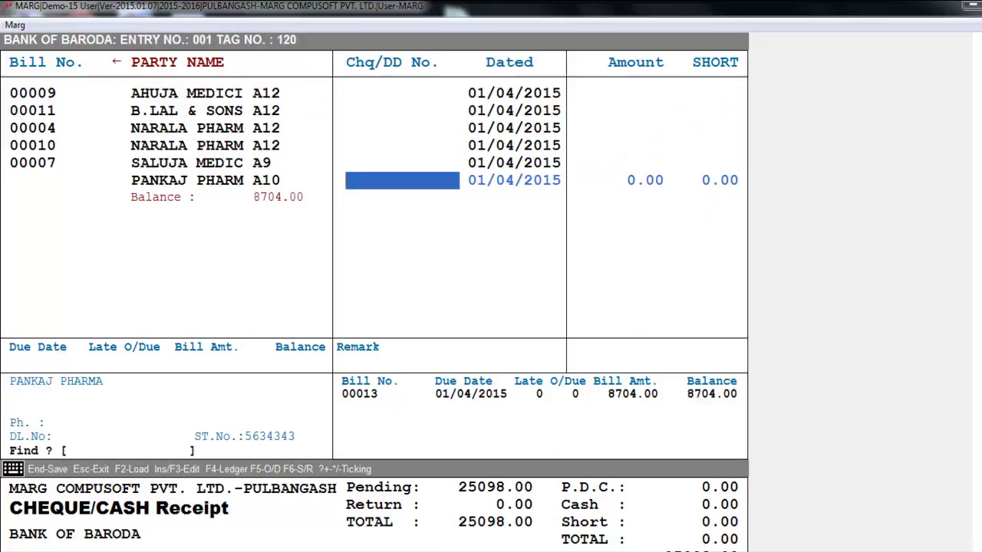
Step: Enter cheque 123456 for 8704.00 and adjust it against invoice 00013
type("123456")
key("Return")
key("Return")
type("8704")
key("Return")
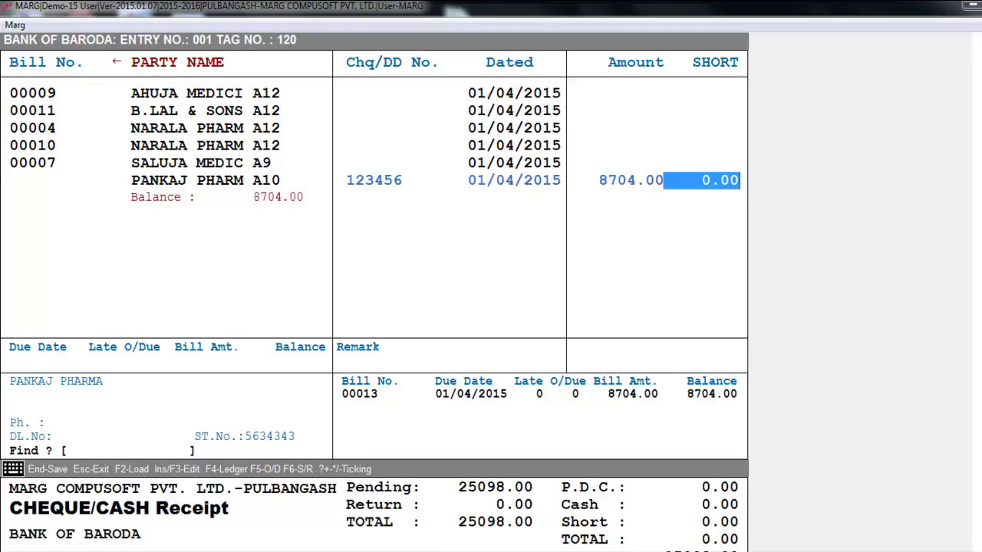
key("Return")
key("Return")
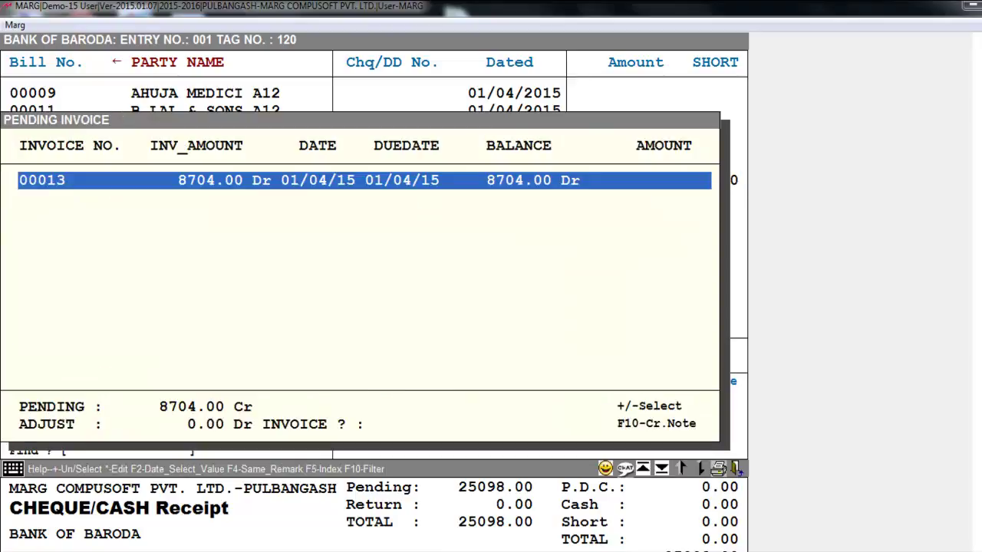
key("Return")
key("Return")
key("Return")
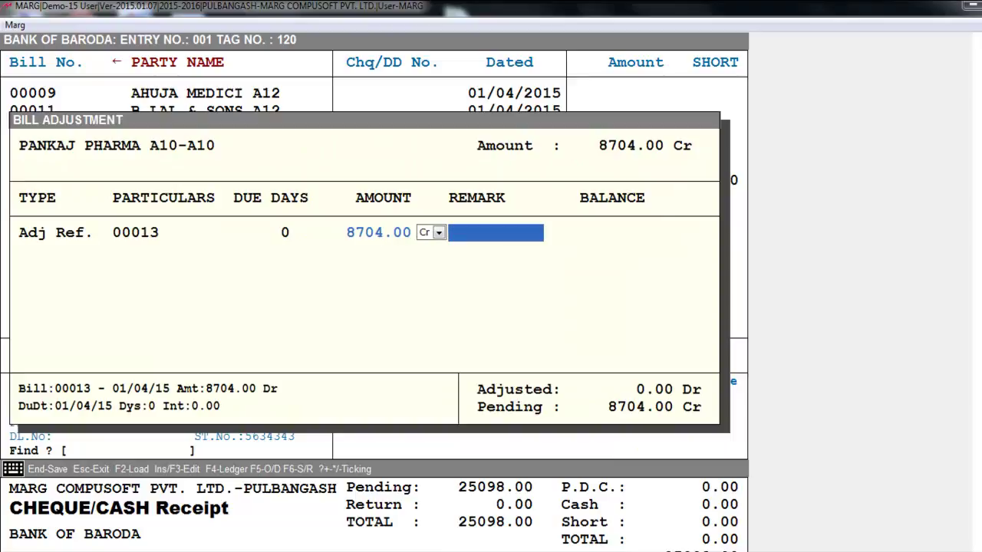
key("Return")
key("Return")
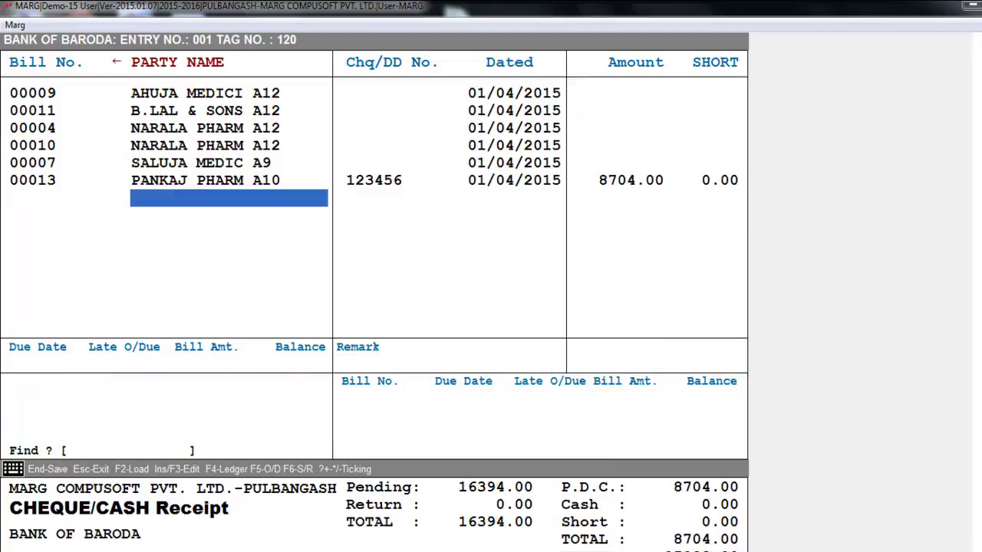
Step: Add a SALUJA MEDICINE CENTRE cash receipt of 8216 against bill 00007, marking 00007 returned
key("Return")
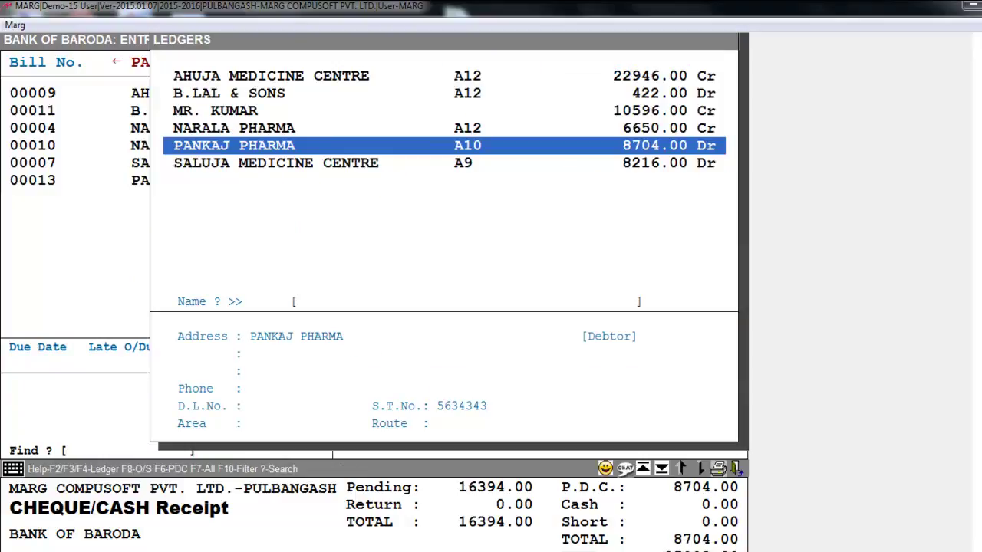
key("Down")
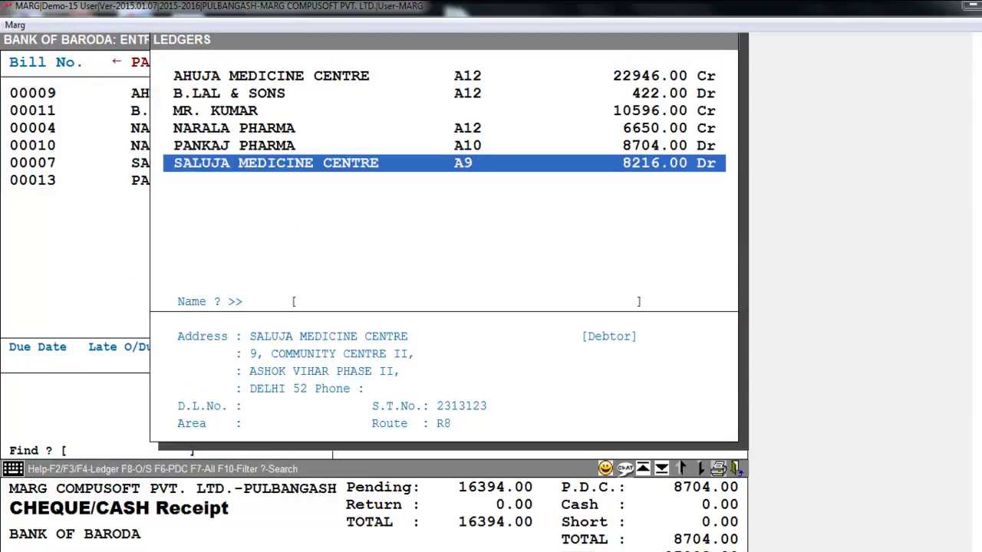
key("Return")
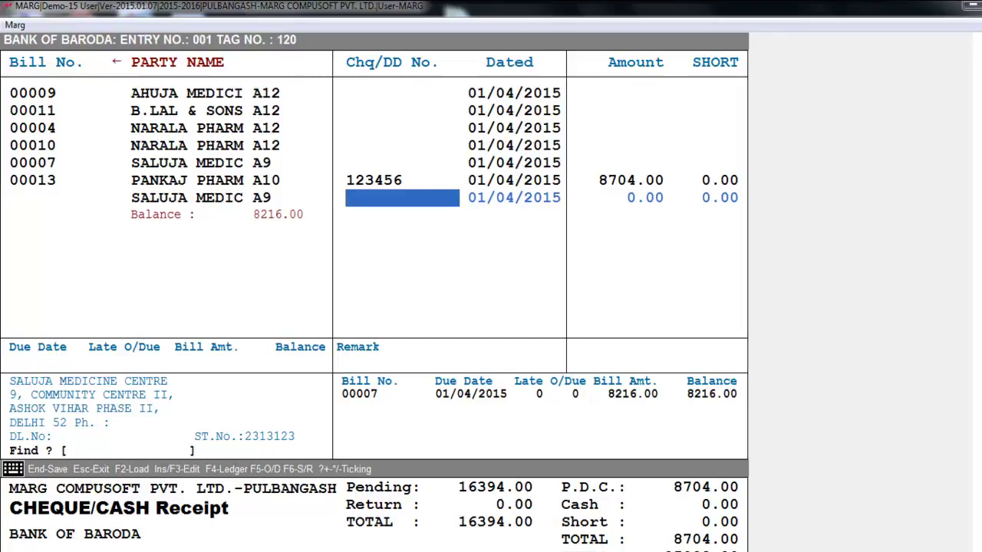
key("Return")
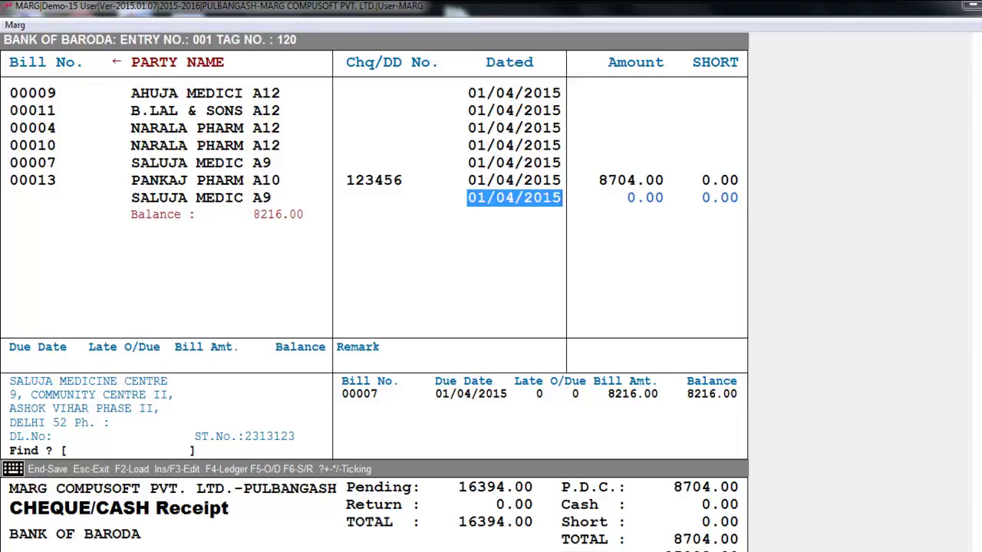
key("Return")
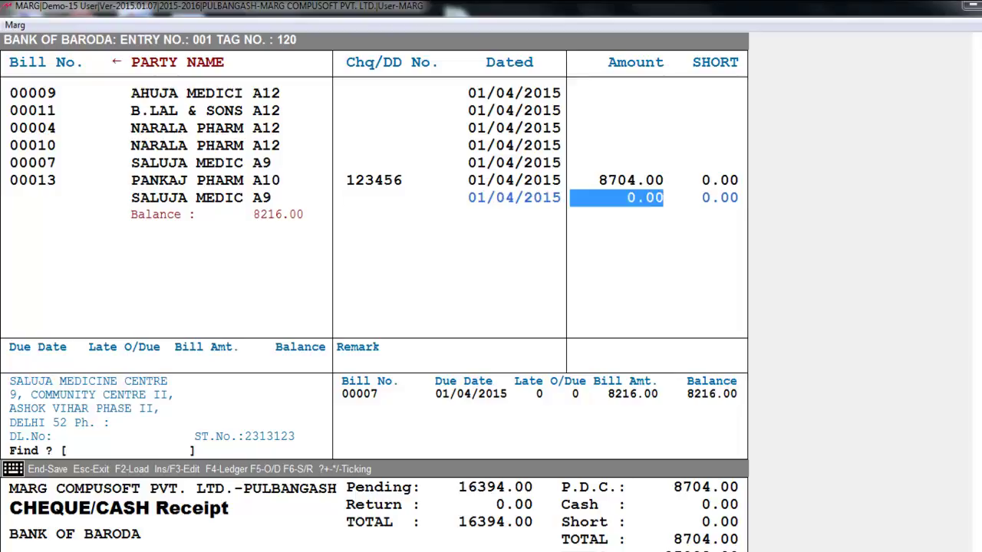
type("8216      .")
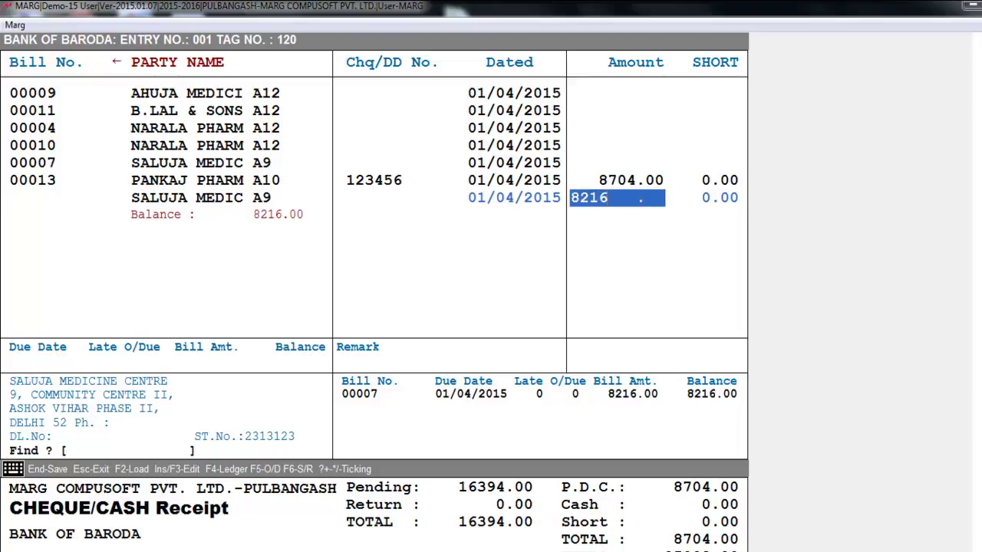
key("Return")
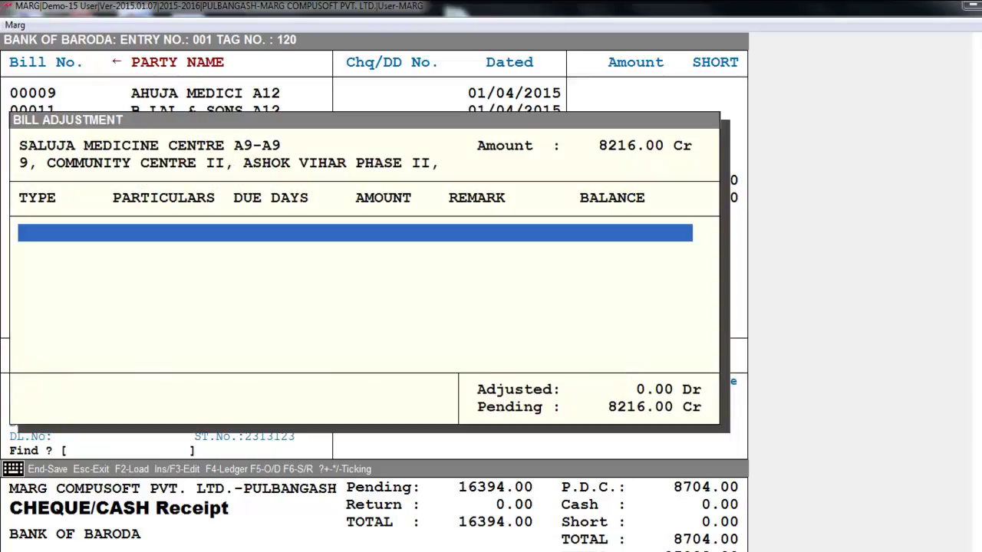
key("Return")
key("Return")
key("Return")
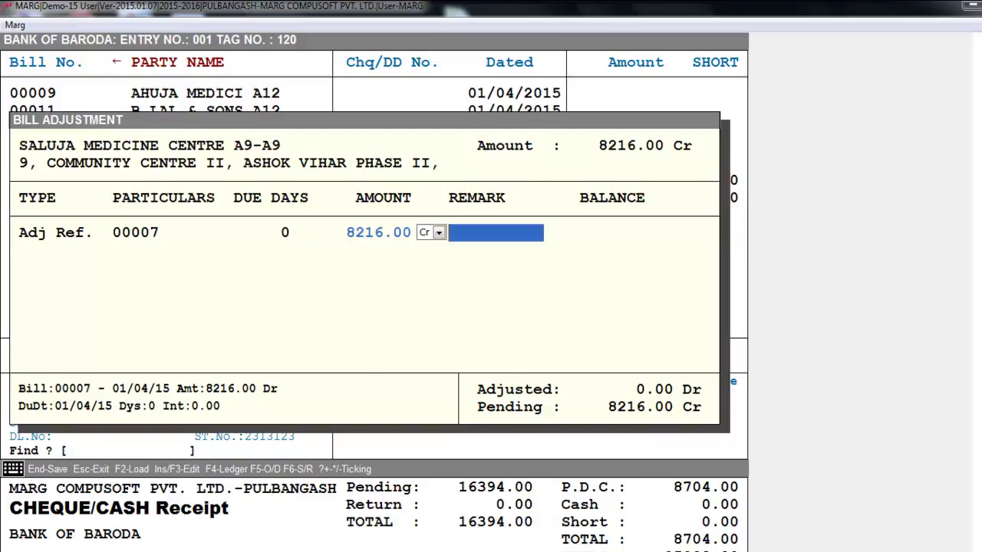
key("Return")
key("Return")
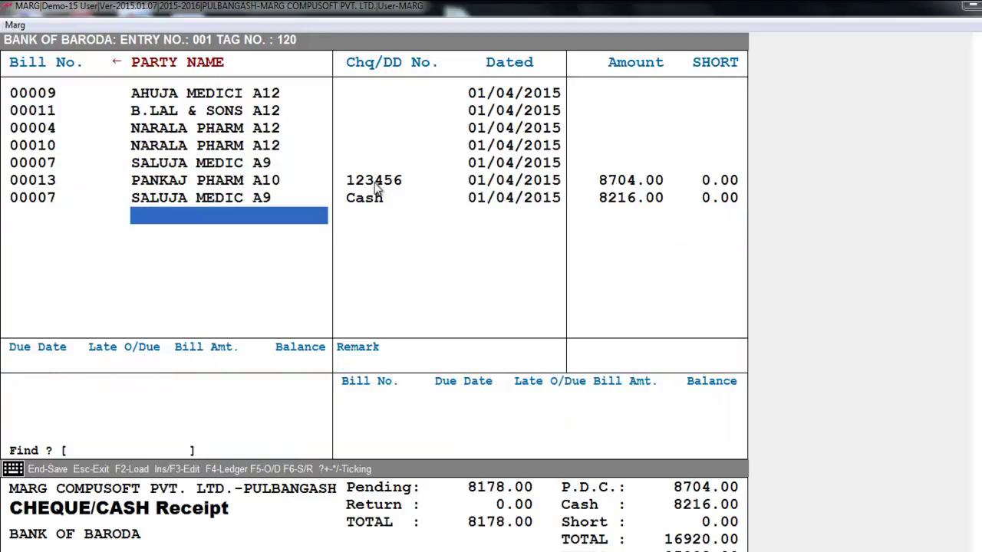
key("minus")
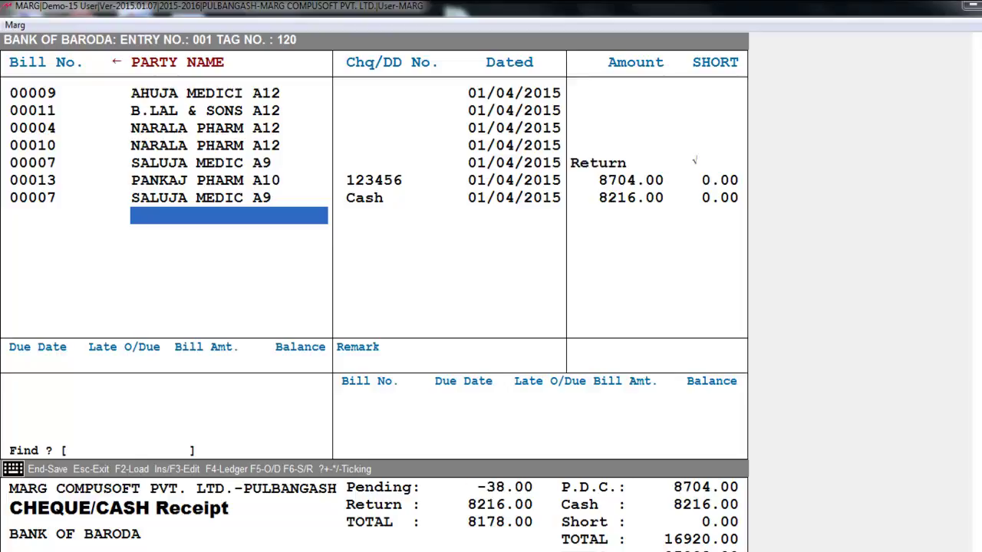
Step: Mark bills 00009, 00011, 00004 and 00010 as Return (12549.00 total) and request saving
key("Up")
key("Up")
key("Up")
key("Up")
key("Up")
key("Up")
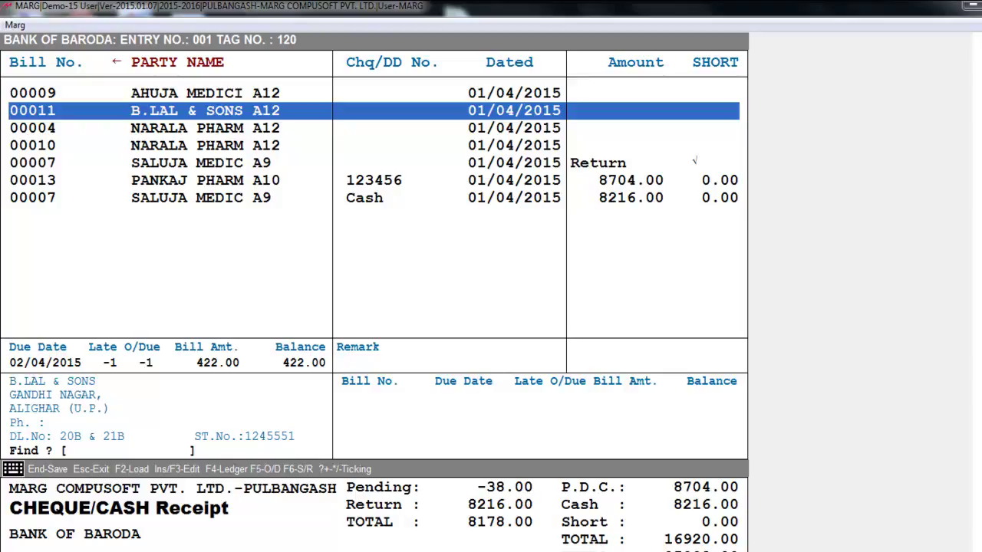
key("Down")
key("Down")
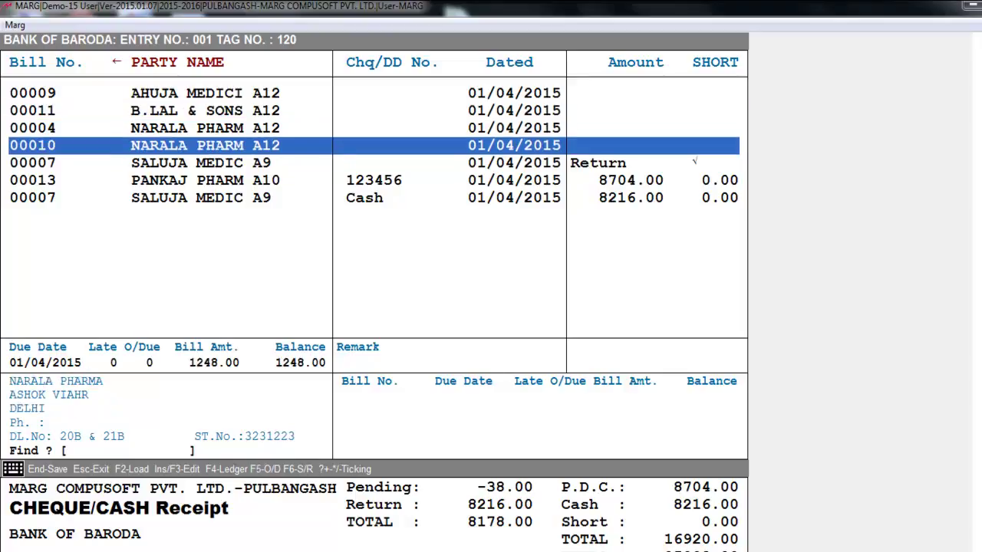
key("Up")
key("Up")
key("Up")
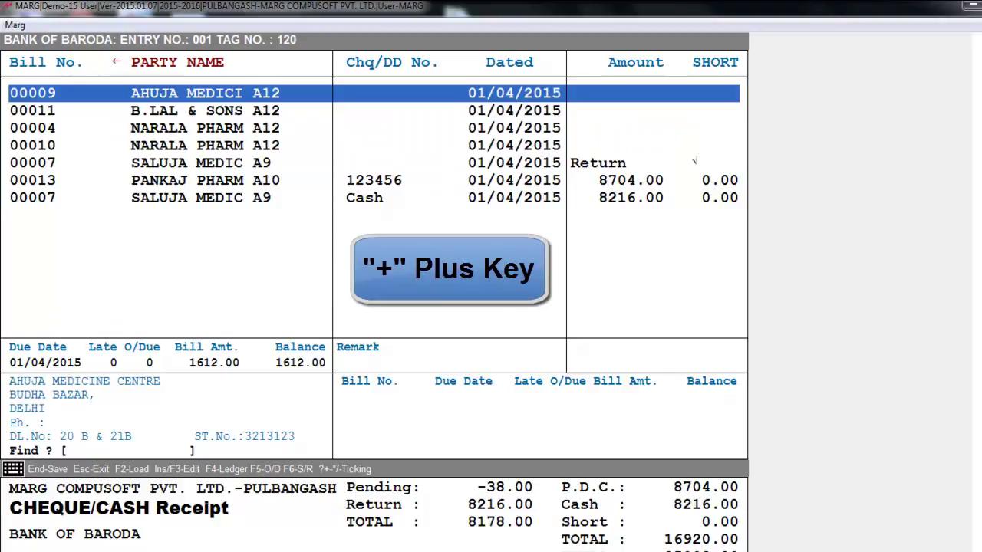
key("plus")
key("plus")
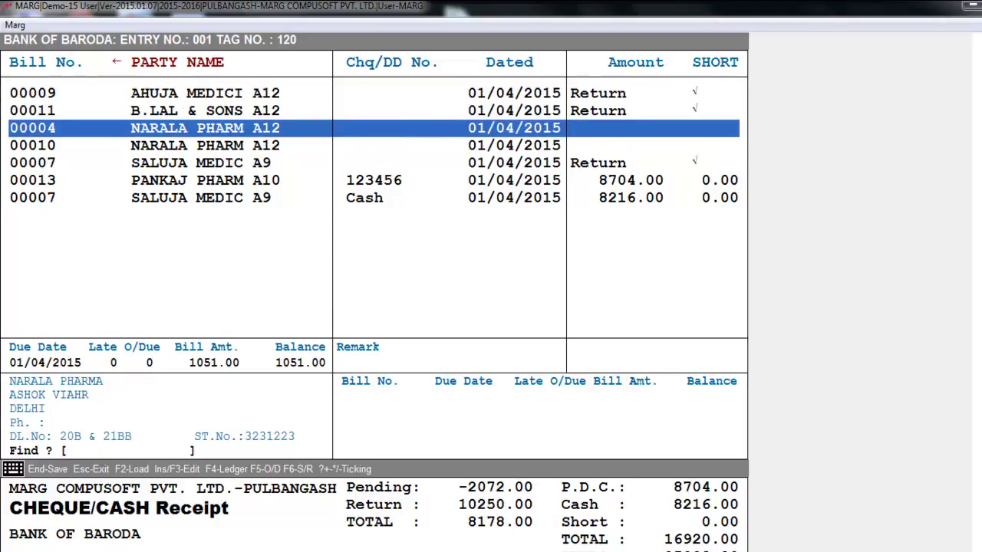
key("plus")
key("plus")
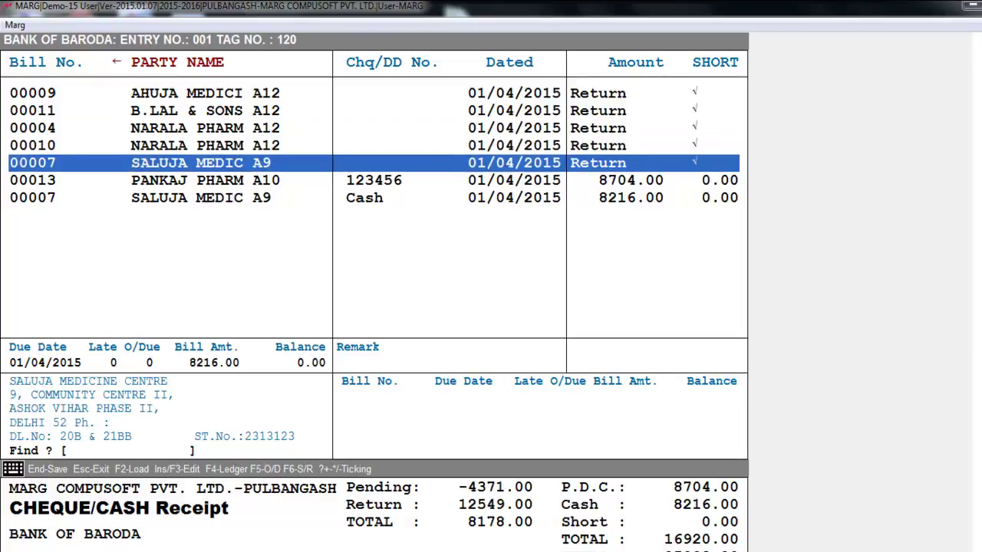
key("End")
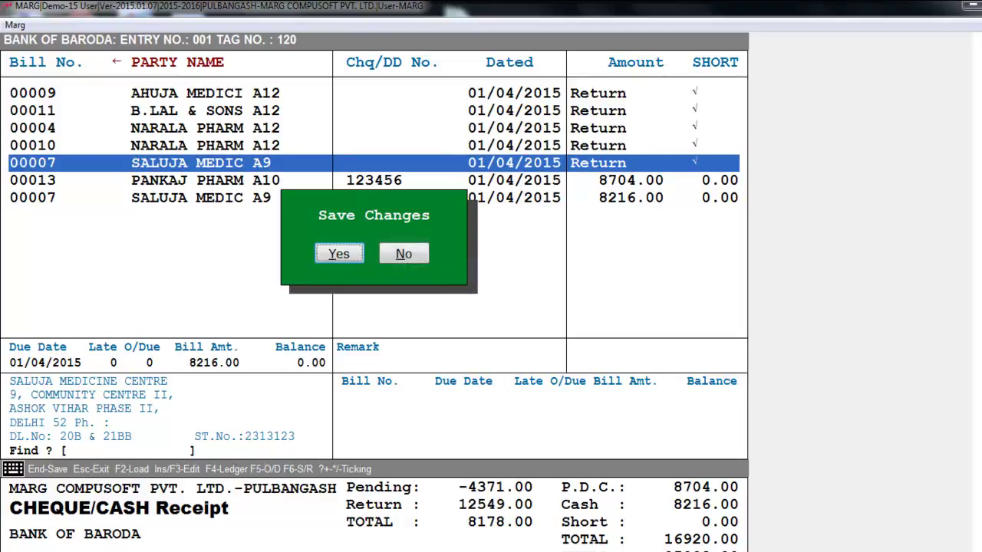
Step: Save receipt entry 001, view it, then exit to the main dashboard
key("Return")
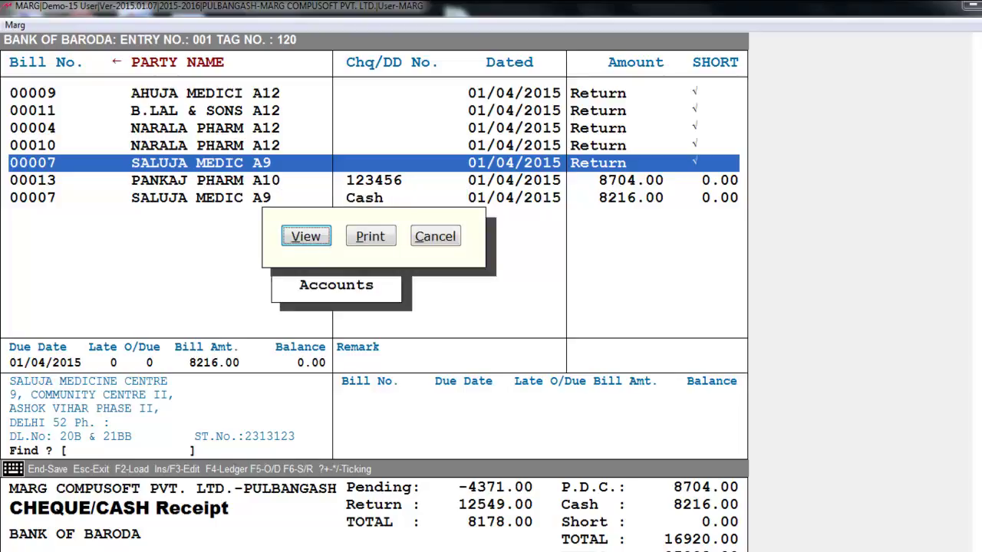
key("Right")
key("Left")
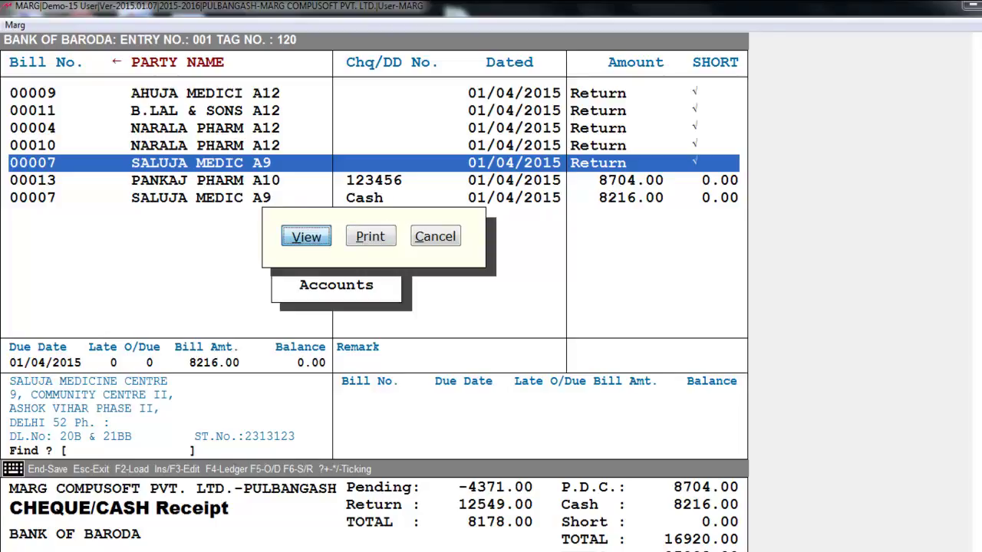
key("Return")
key("Escape")
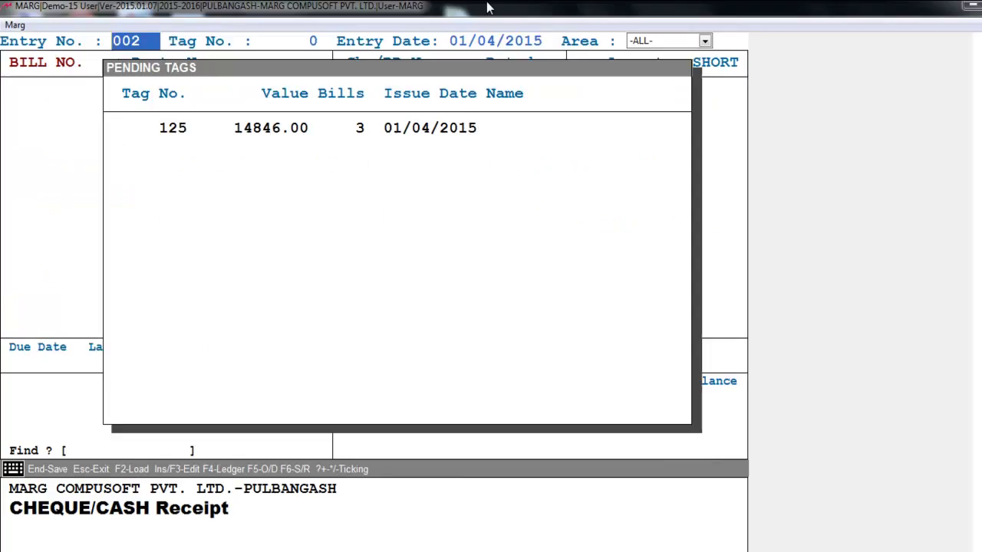
key("Escape")
key("Escape")
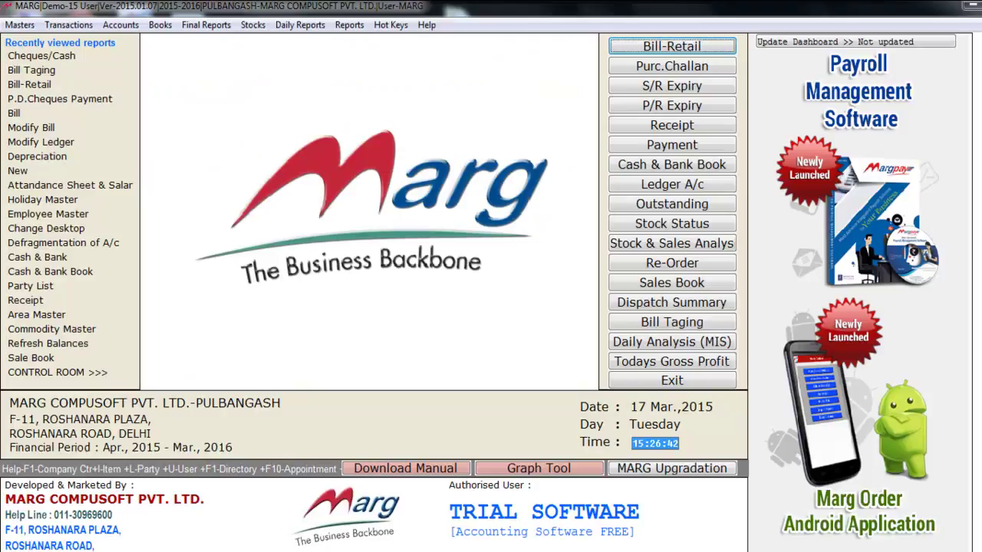
Step: Open the Accounts functions list (Alt+A) and move toward P.D.Cheques/Cash
key("alt+a")
key("Down")
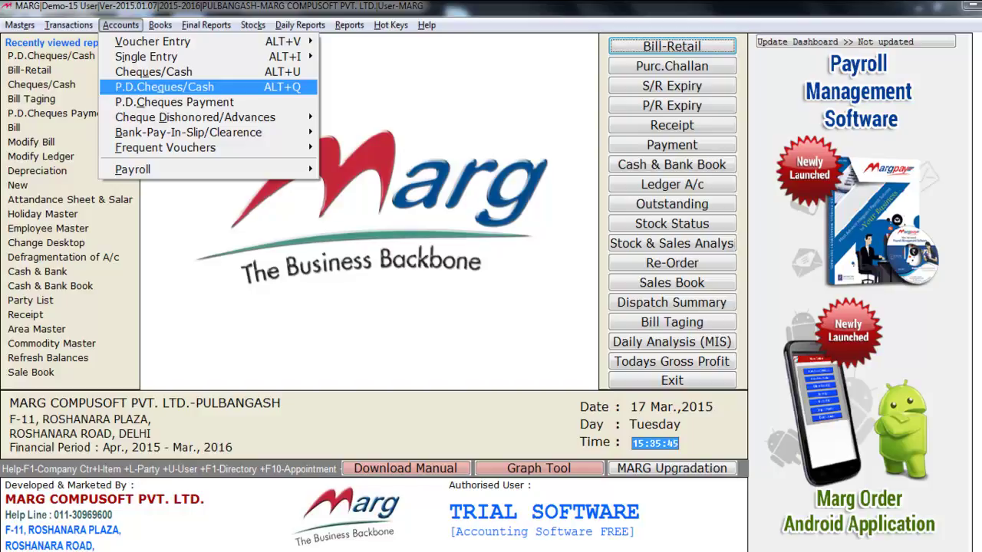
Step: Start PDC entry 002 with tag 0 and choose PANKAJ PHARMA as the party
key("Return")
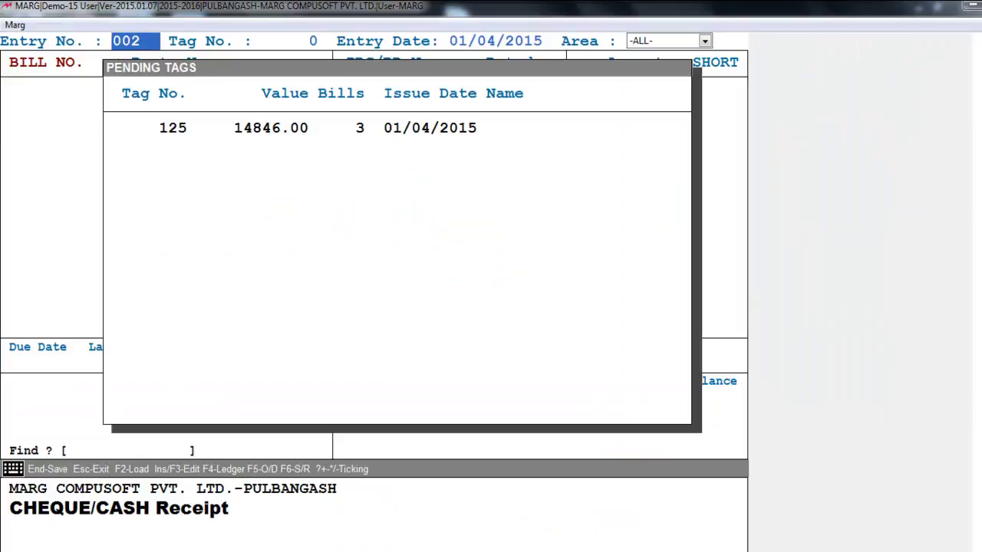
key("Return")
key("Return")
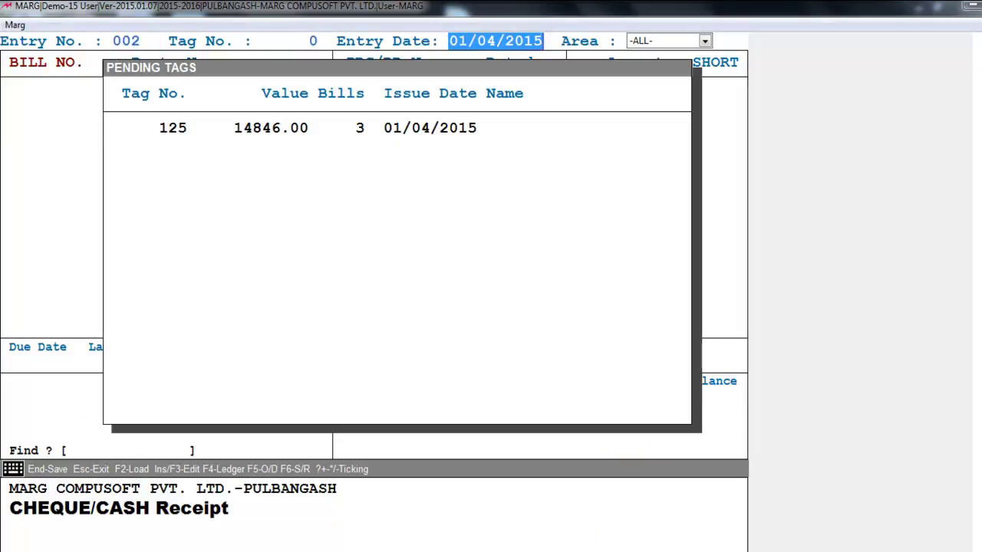
key("Return")
key("Escape")
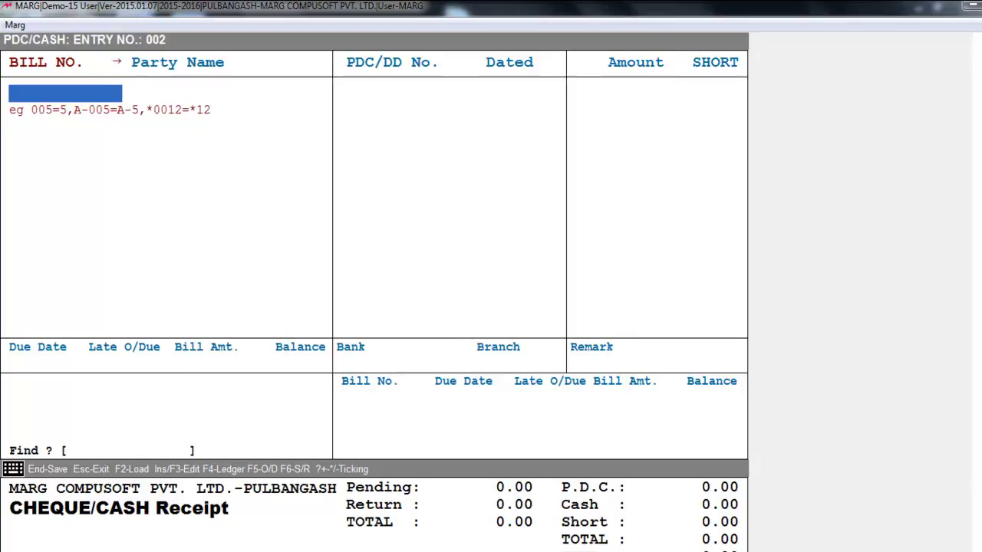
key("Return")
key("Return")
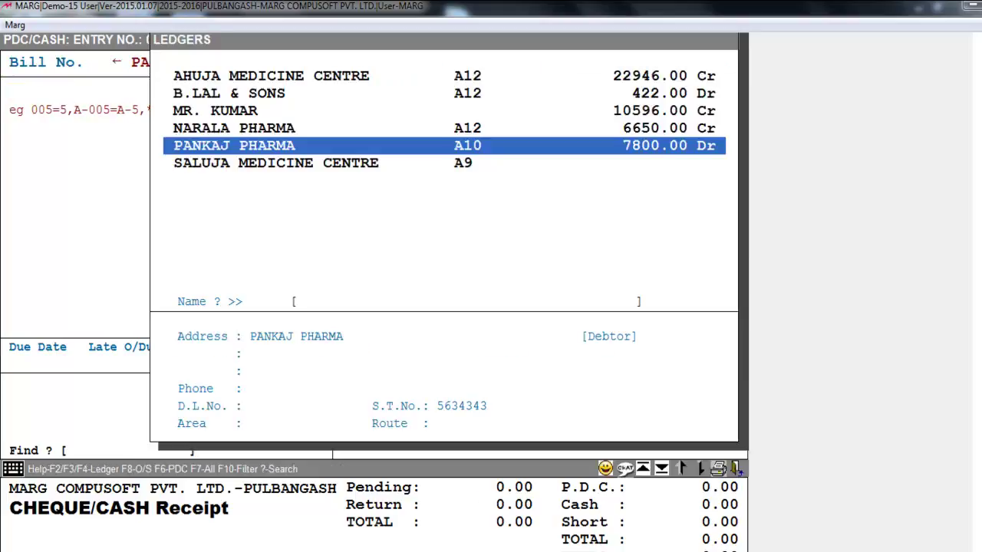
key("Return")
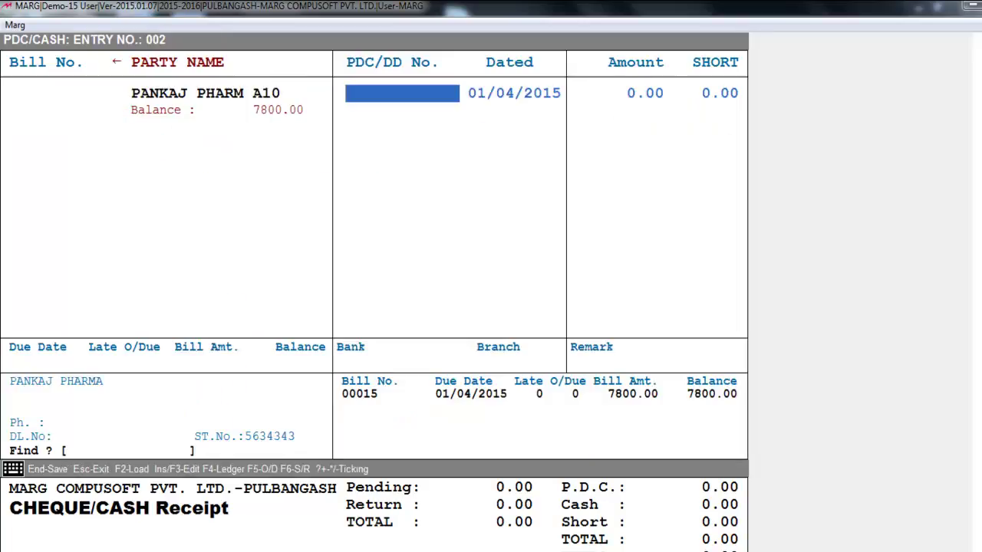
Step: Enter cheque 12555 dated 15-3-15 for 7800 and adjust it against bill 00015
type("12555")
key("Return")
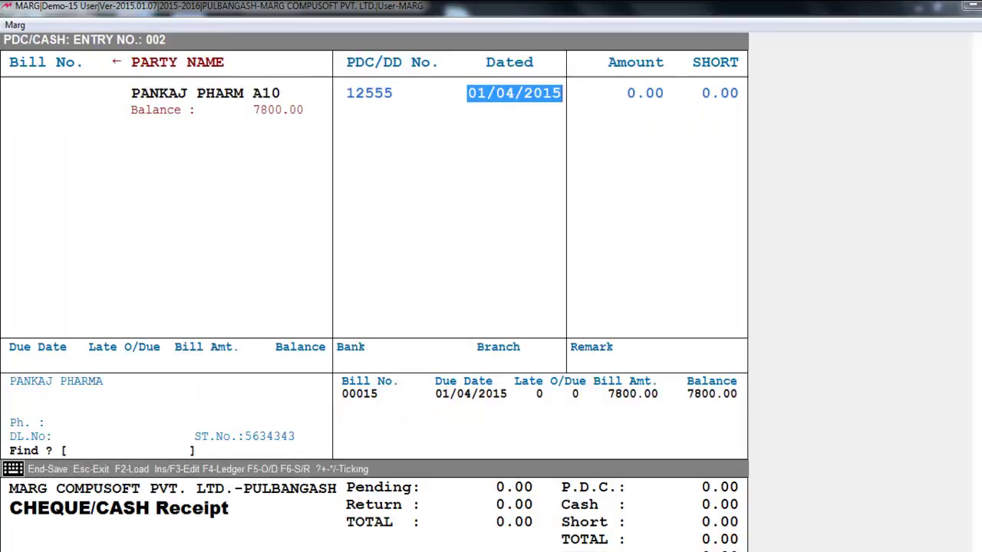
type("15-3-15")
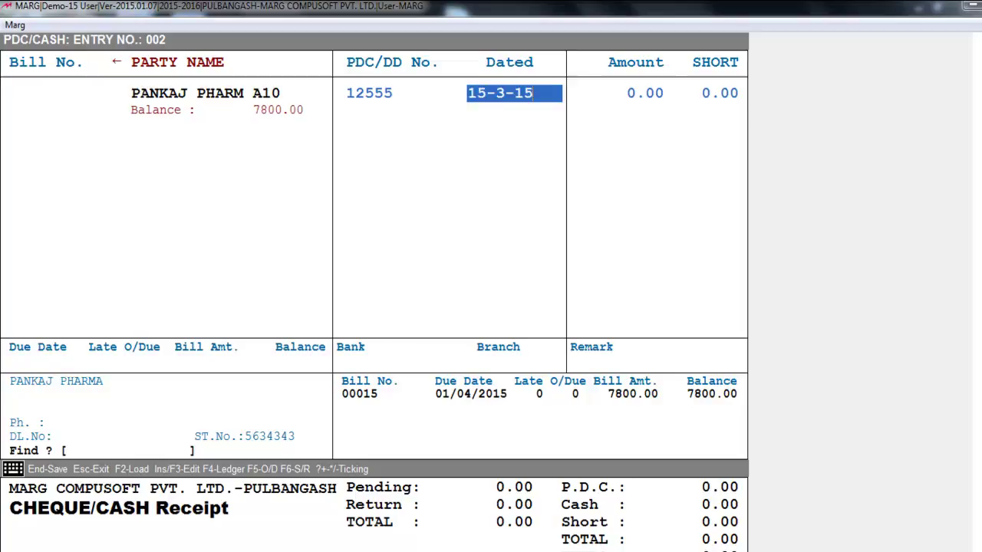
key("Return")
type("7800")
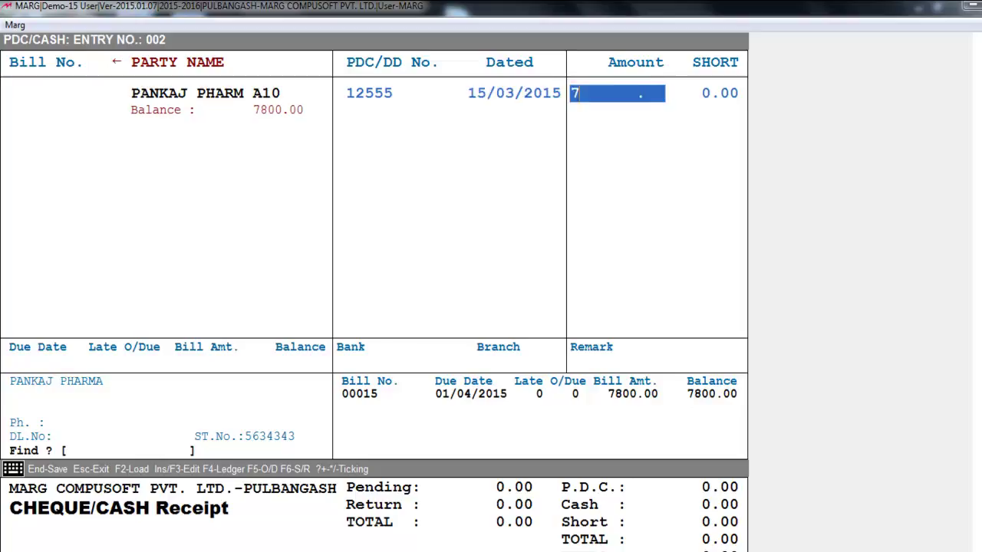
key("Return")
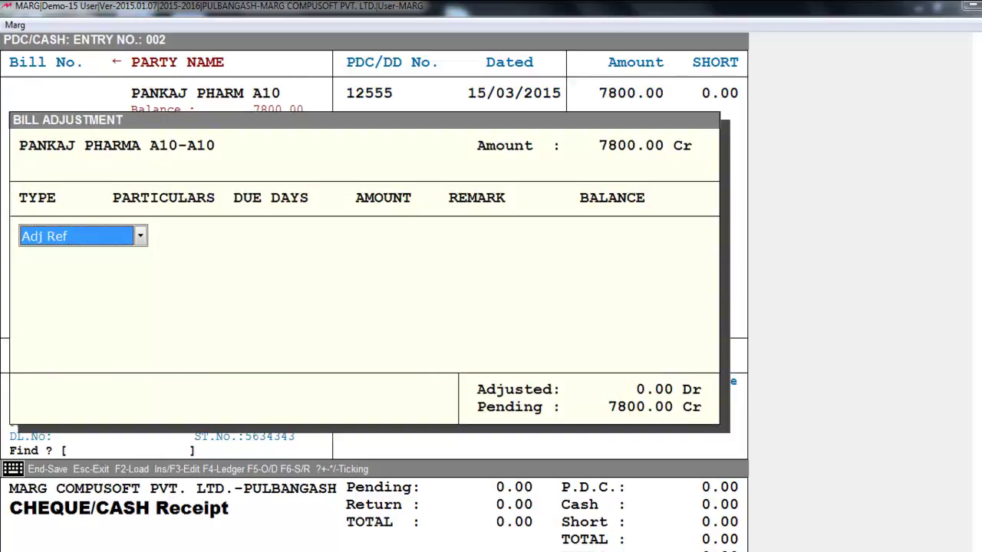
key("Return")
key("Return")
key("Return")
key("Return")
key("Return")
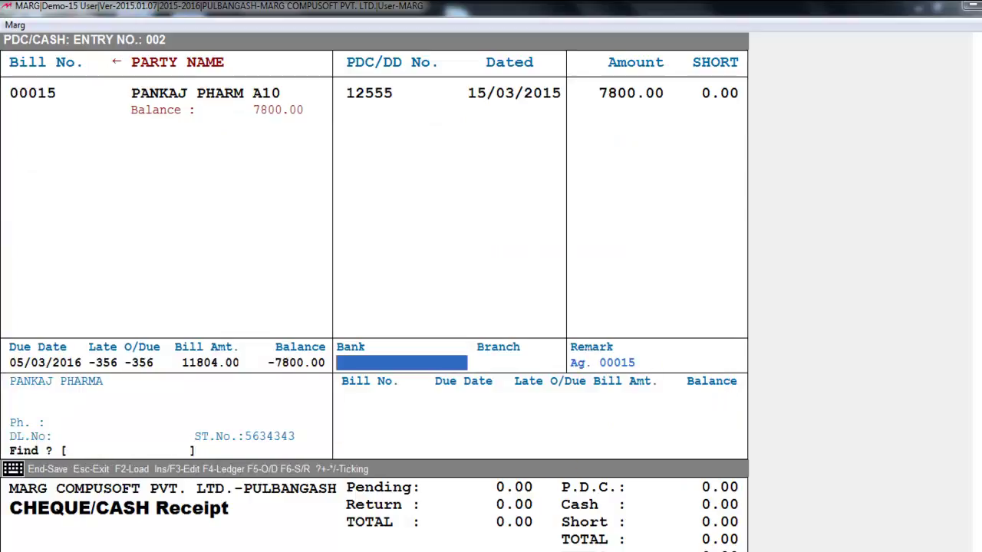
key("Return")
key("Return")
key("Return")
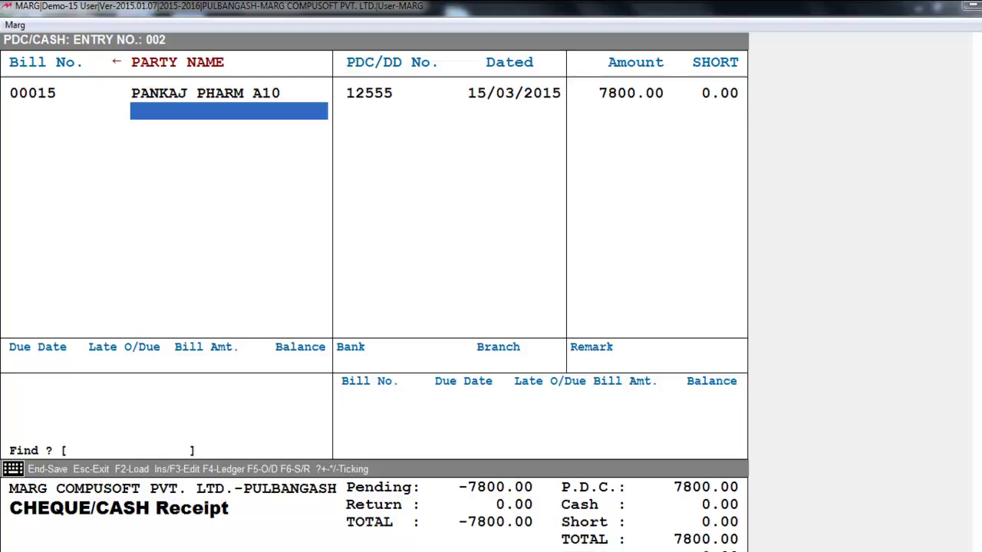
Step: Save PDC entry 002 and return to the main menu without printing
key("End")
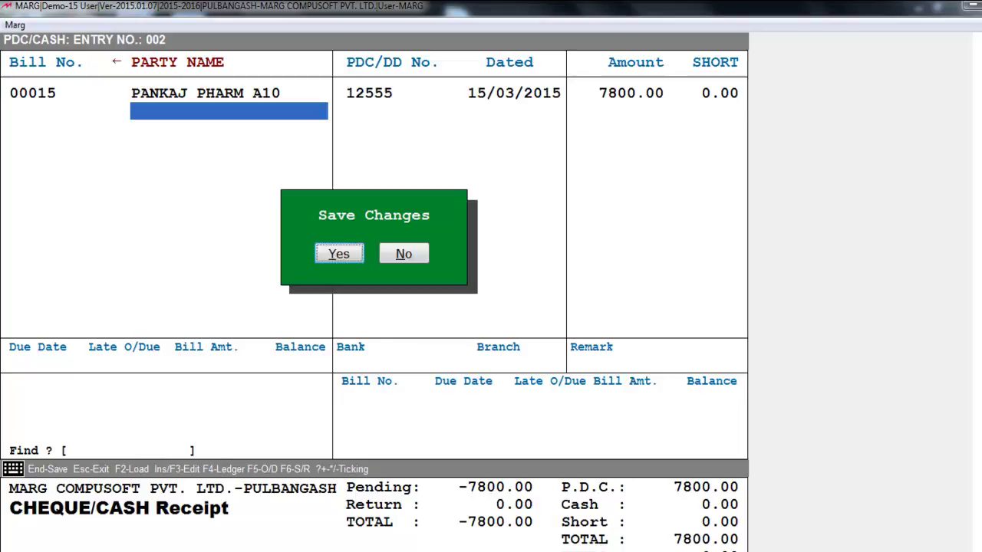
key("Return")
key("Escape")
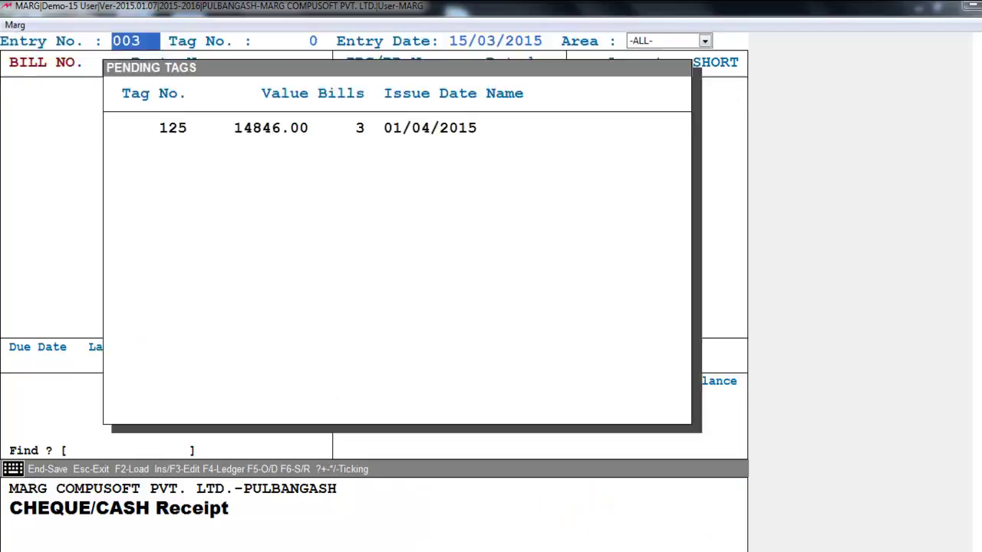
key("Escape")
key("Escape")
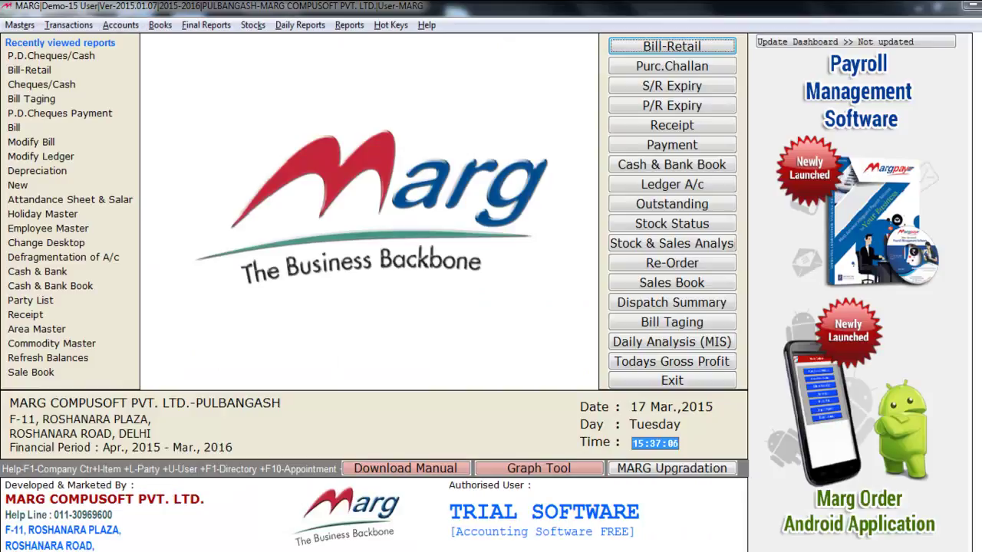
Step: Start a new post-dated cheque payment entry from the Accounts list
key("Down")
key("Down")
key("Down")
key("Down")
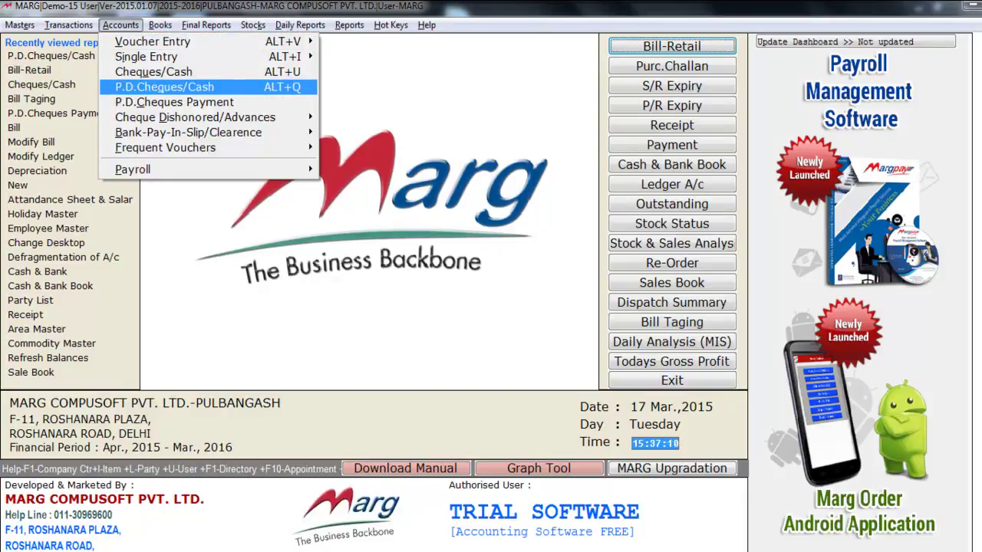
key("Down")
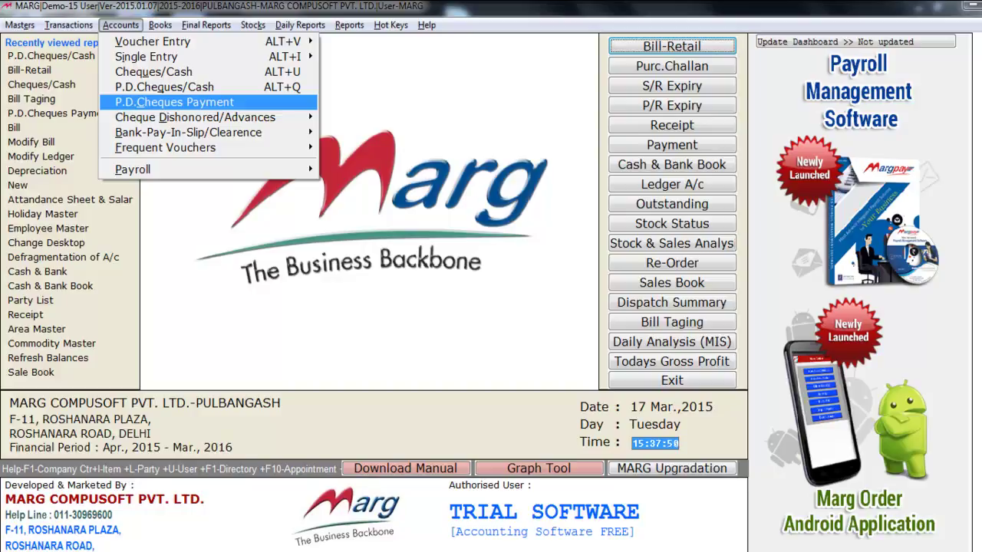
key("Return")
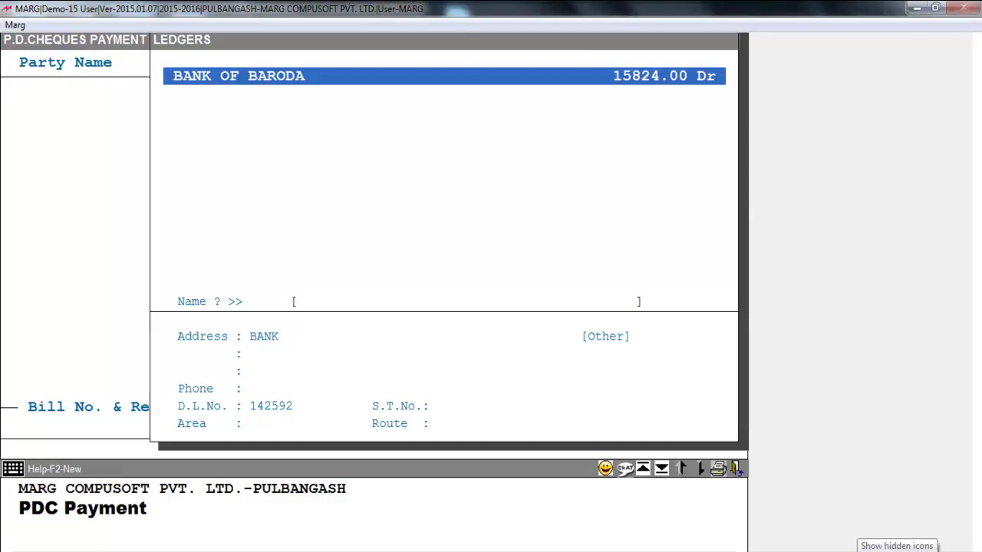
Step: Enter Bank of Baroda paying Seagull Pharmaceuticals 3640 by cheque 142593 dated 01/04/2015
key("Return")
key("Return")
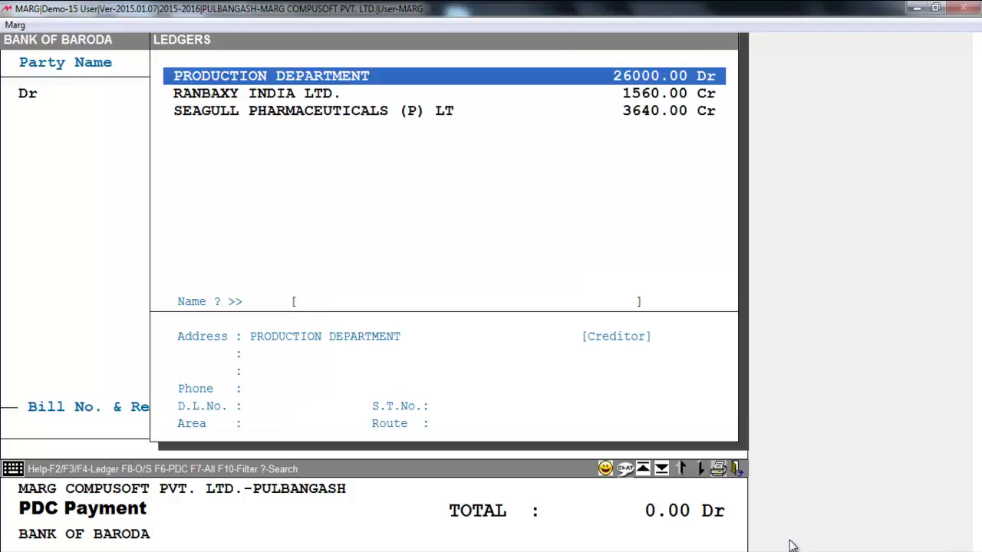
key("Down")
key("Down")
key("Return")
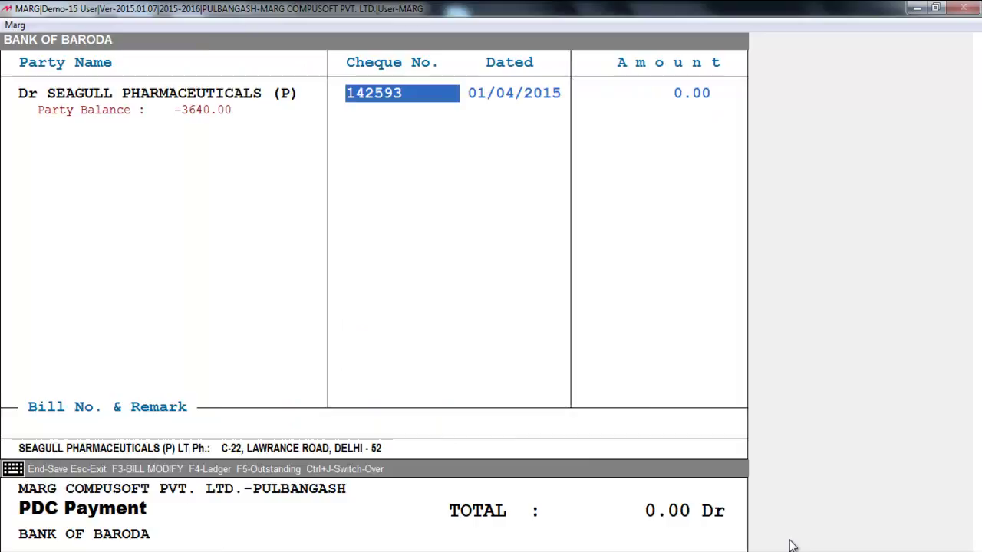
key("Return")
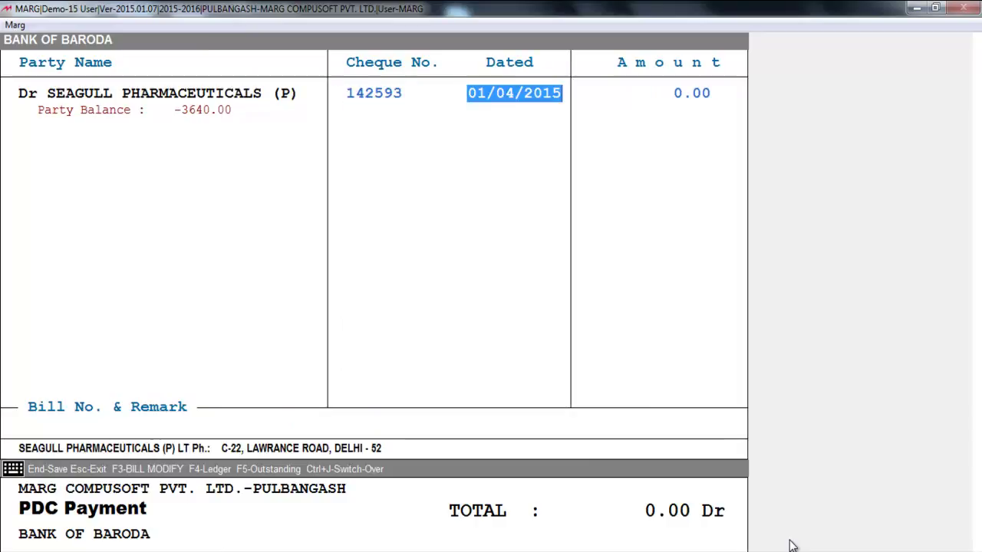
key("Return")
type("3640")
key("Return")
key("Return")
key("Return")
key("Return")
key("Return")
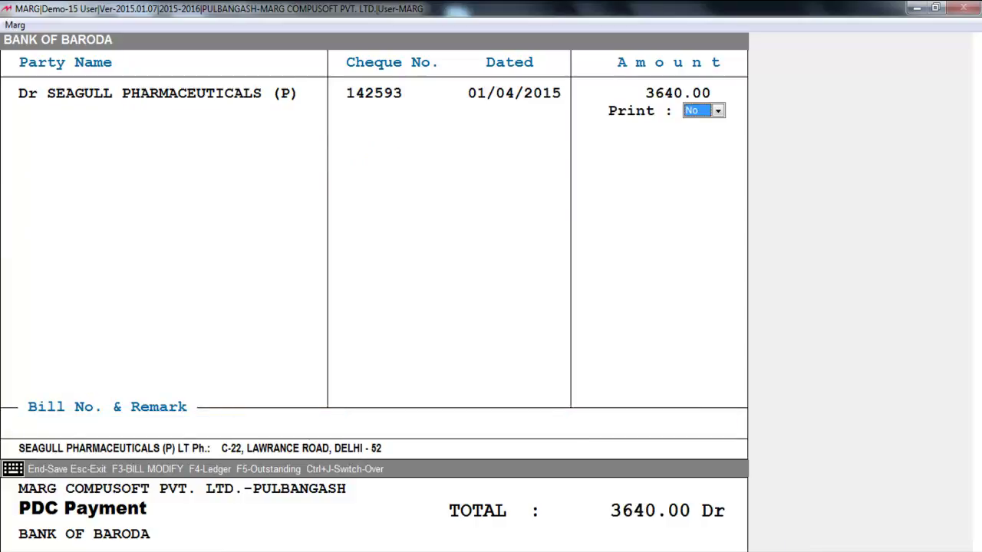
Step: Set the payment's Print option to No
key("alt+Down")
key("Up")
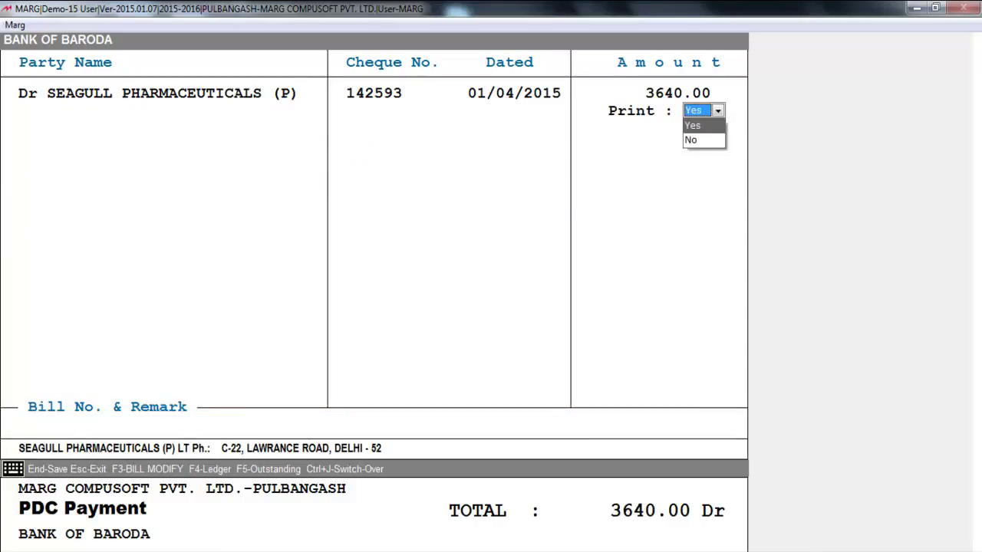
key("Down")
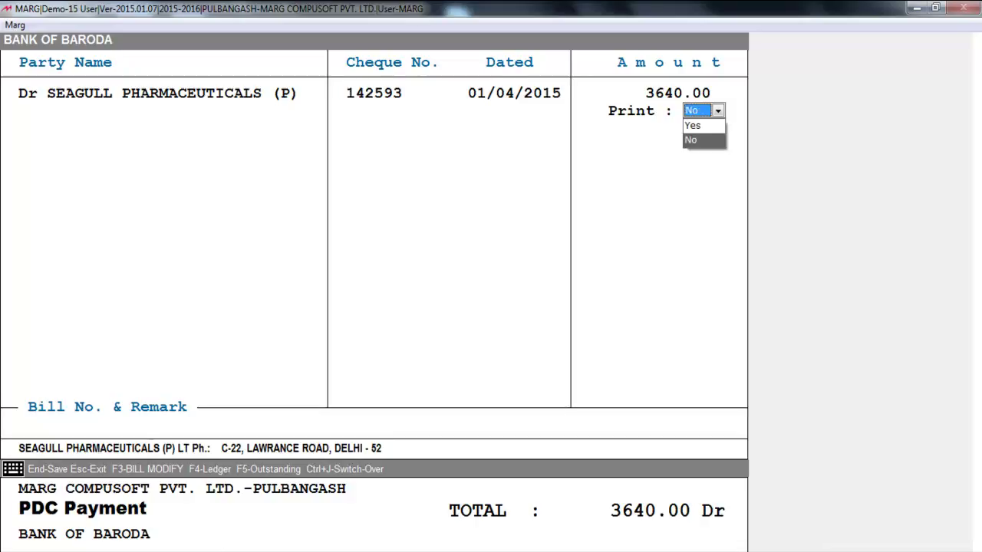